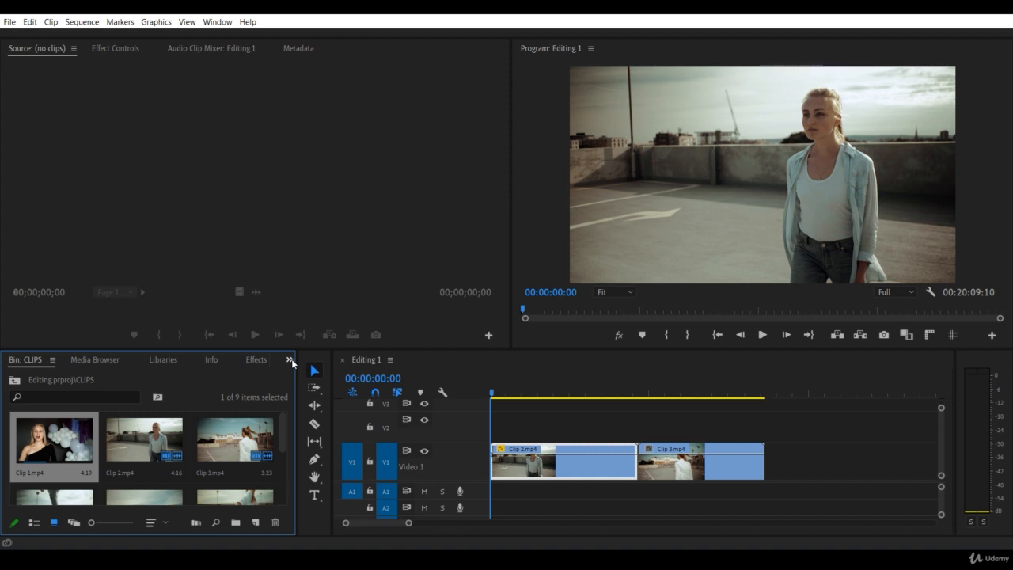
# Step: Bring up the effects library, expand the Video Effects category and give its list more height
pyautogui.click(290, 360)
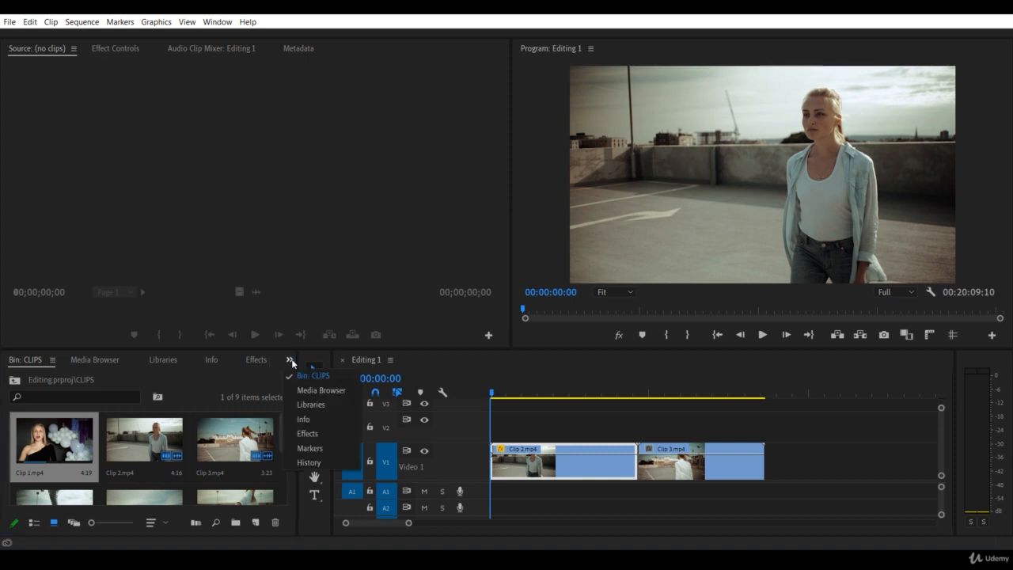
pyautogui.click(332, 433)
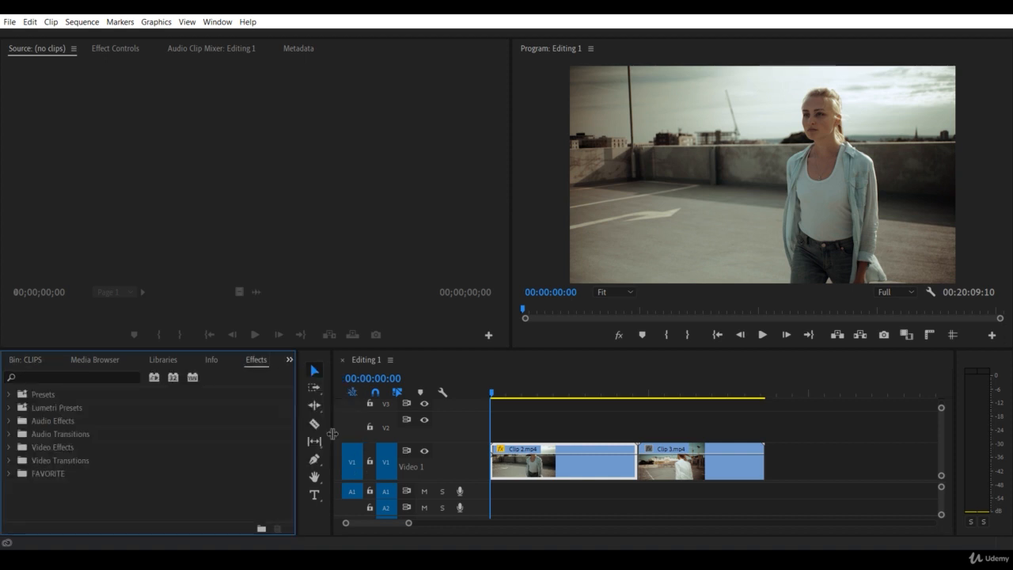
pyautogui.click(73, 448)
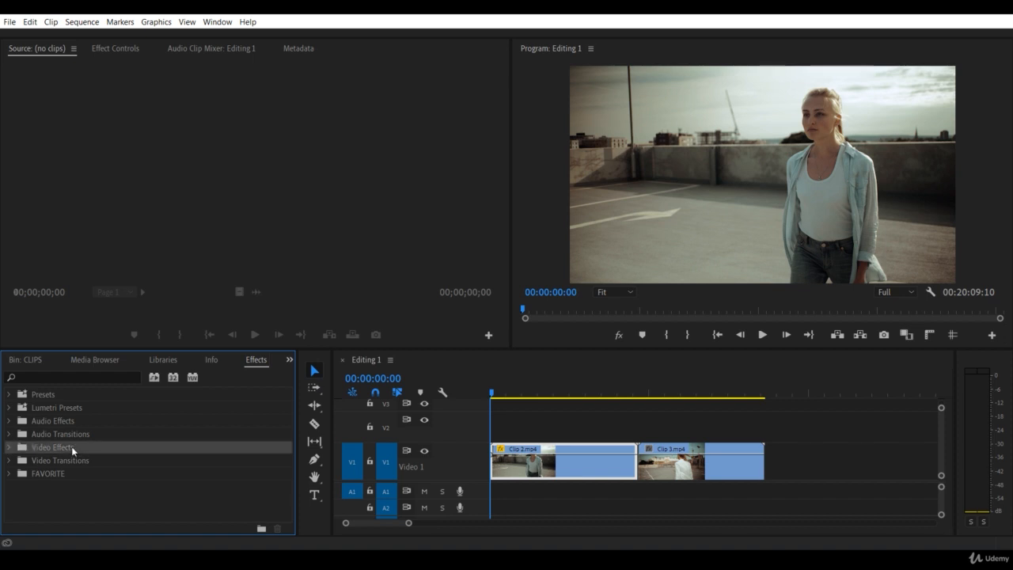
pyautogui.click(10, 448)
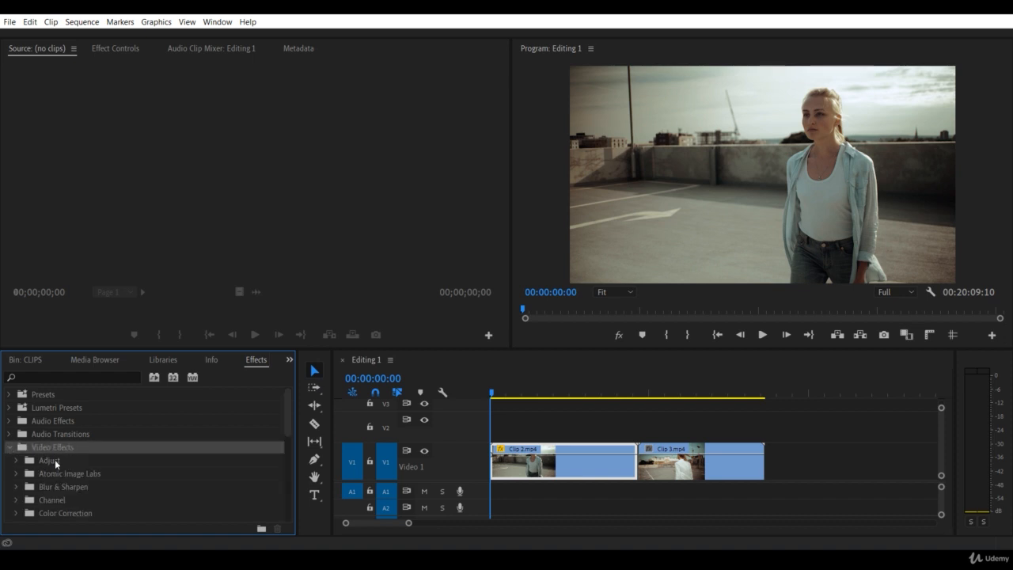
pyautogui.scroll(-2, 54, 459)
pyautogui.scroll(-2, 74, 453)
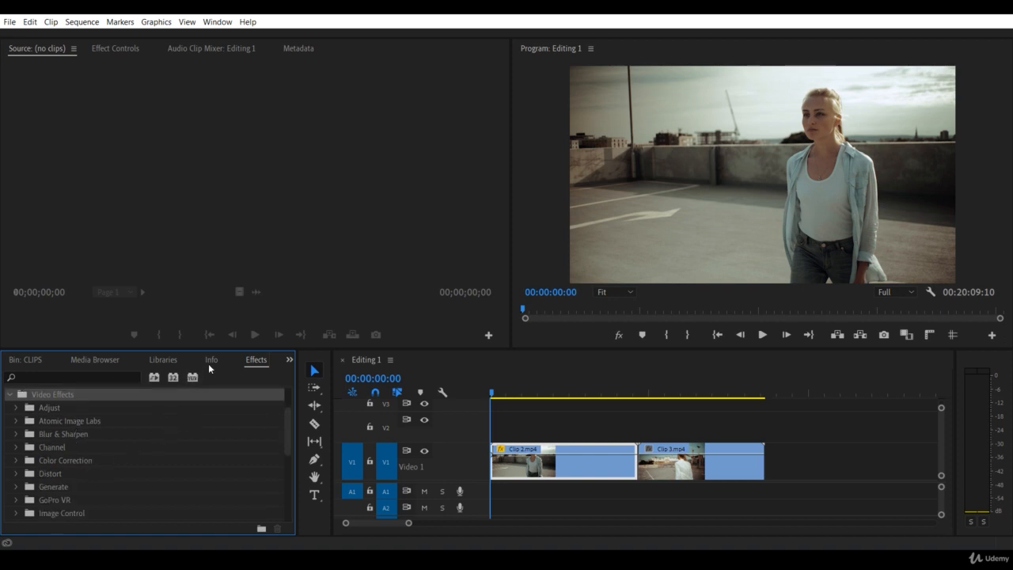
pyautogui.moveTo(218, 350); pyautogui.dragTo(233, 326)
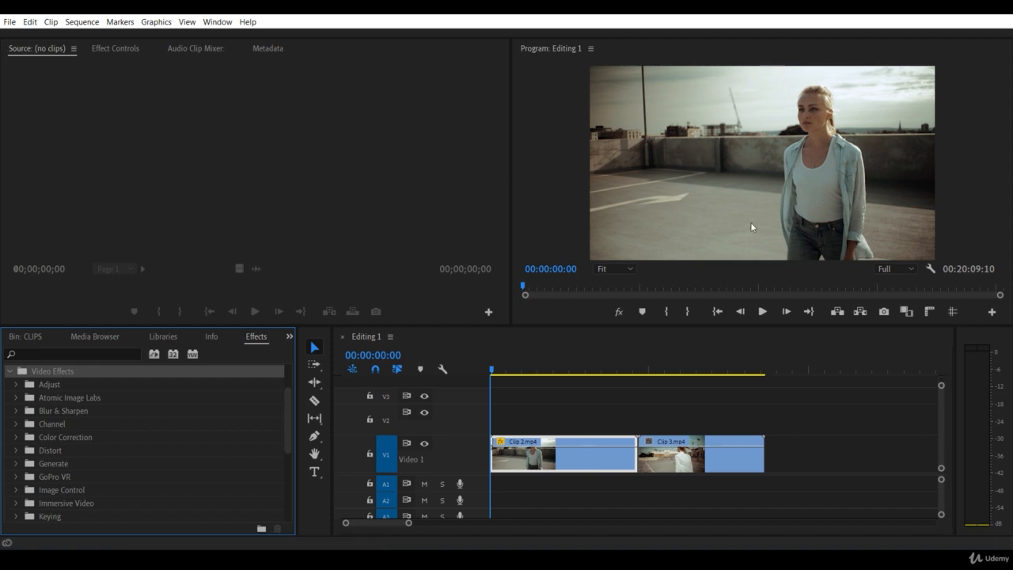
# Step: Apply the Gaussian Blur effect from the Blur & Sharpen category to Clip 2.mp4 in the sequence
pyautogui.click(53, 410)
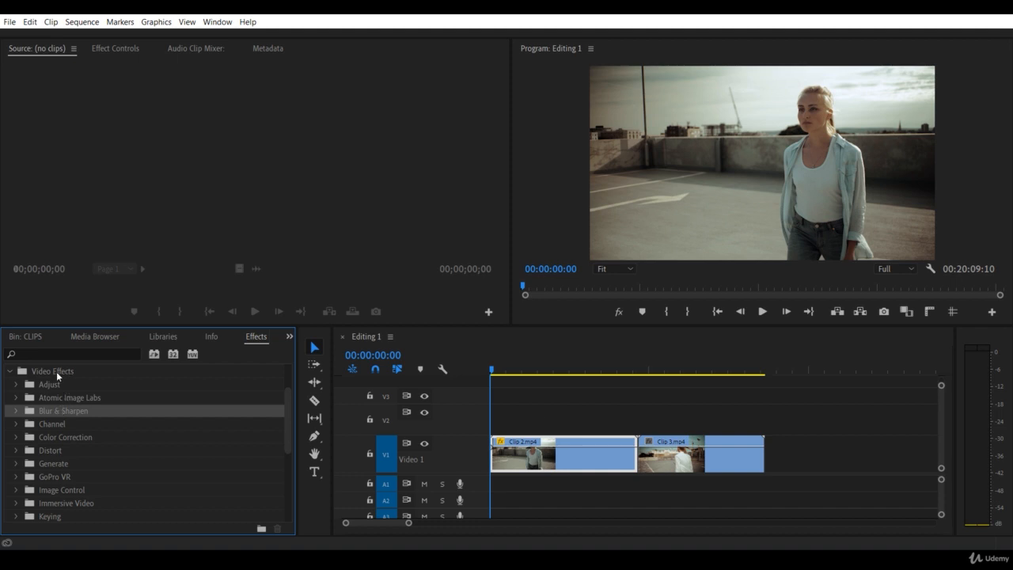
pyautogui.click(16, 412)
pyautogui.scroll(-1, 71, 438)
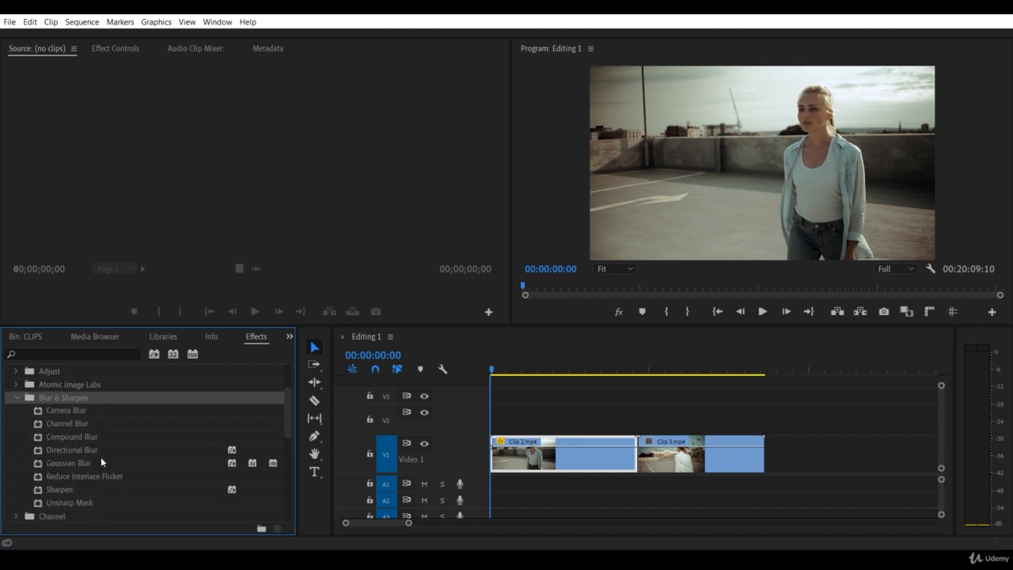
pyautogui.click(69, 465)
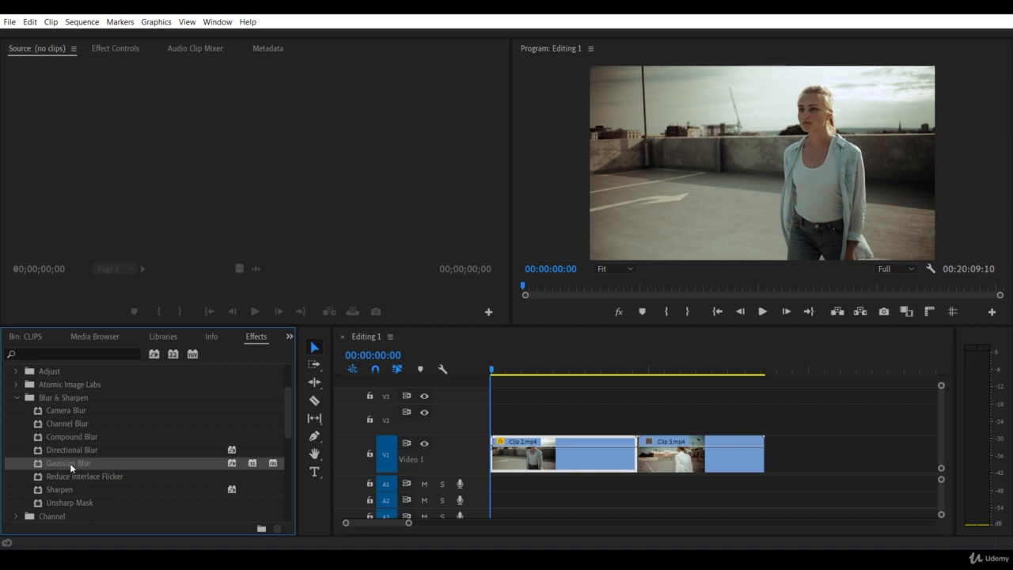
pyautogui.moveTo(69, 463); pyautogui.dragTo(553, 466)
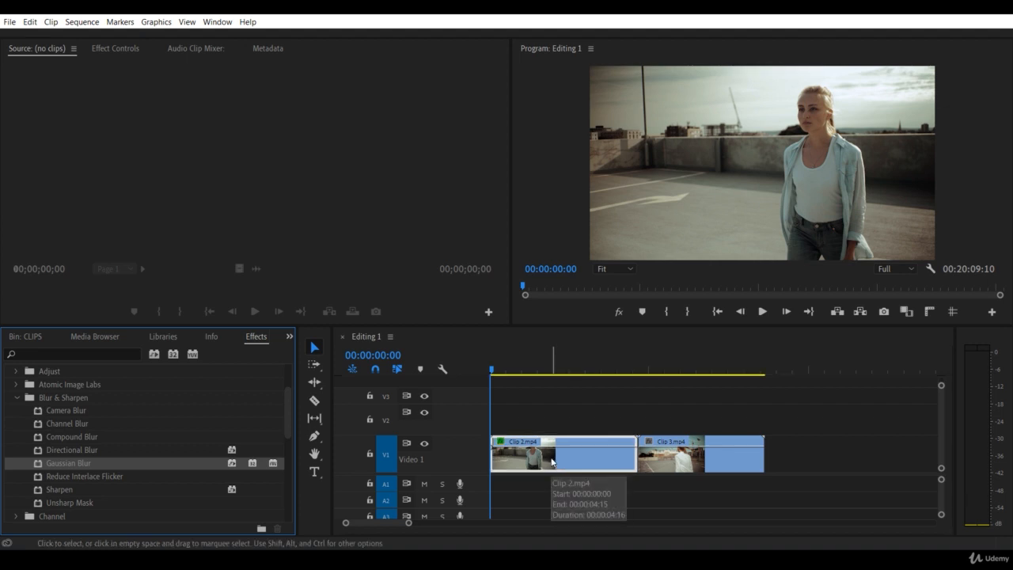
# Step: Show the effect settings of Clip 2.mp4 and enlarge the area that displays them
pyautogui.click(144, 160)
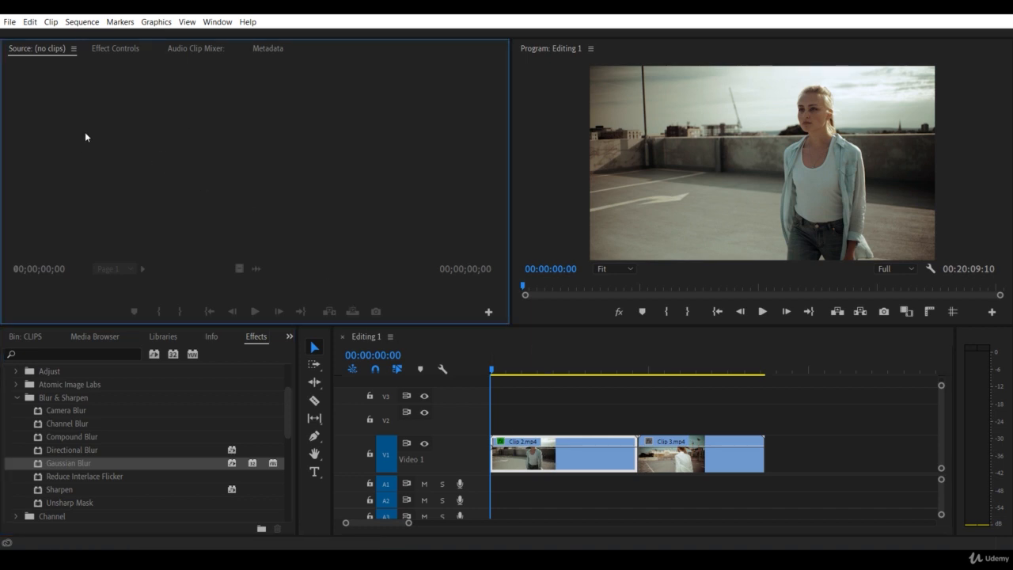
pyautogui.click(125, 50)
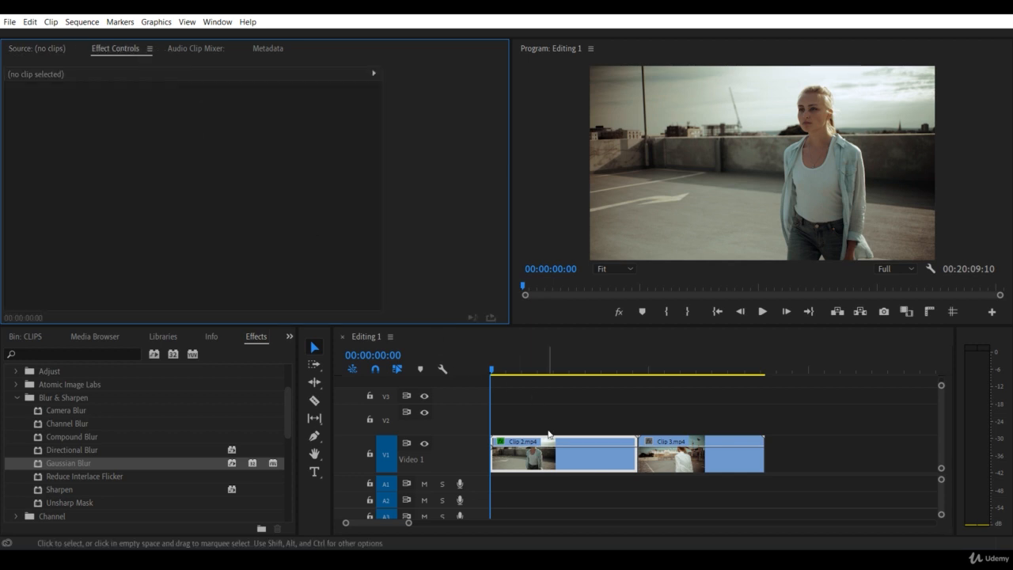
pyautogui.click(536, 463)
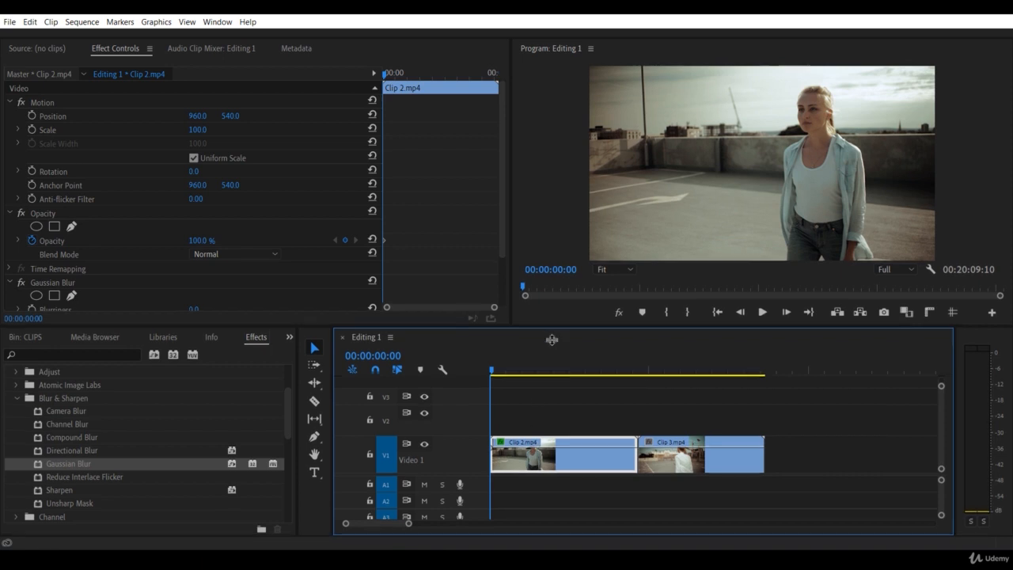
pyautogui.moveTo(553, 340); pyautogui.dragTo(553, 347)
pyautogui.moveTo(504, 265); pyautogui.dragTo(505, 281)
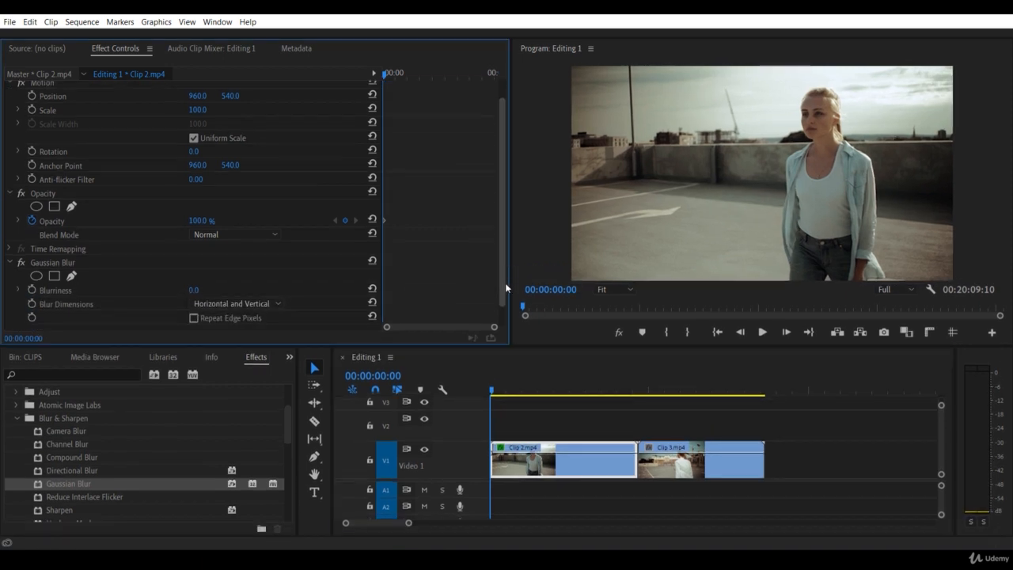
# Step: Set the Gaussian Blur's Blurriness to 102 on Clip 2.mp4
pyautogui.click(66, 259)
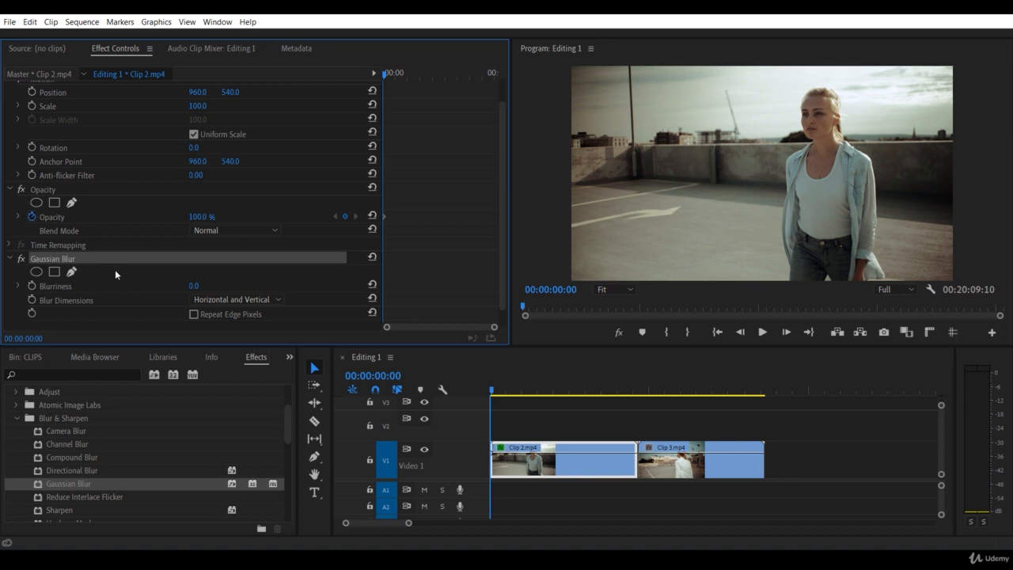
pyautogui.click(123, 295)
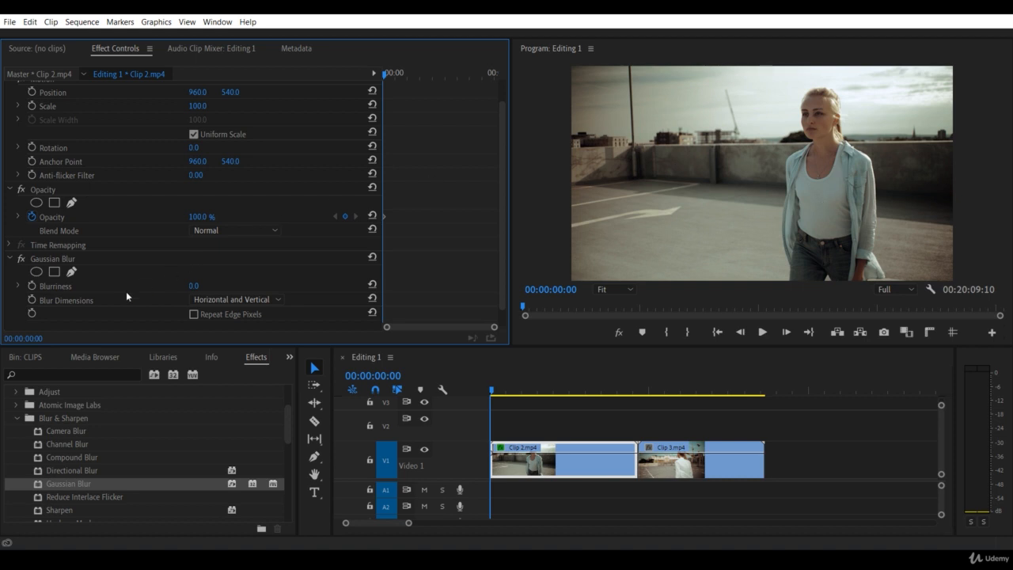
pyautogui.click(64, 286)
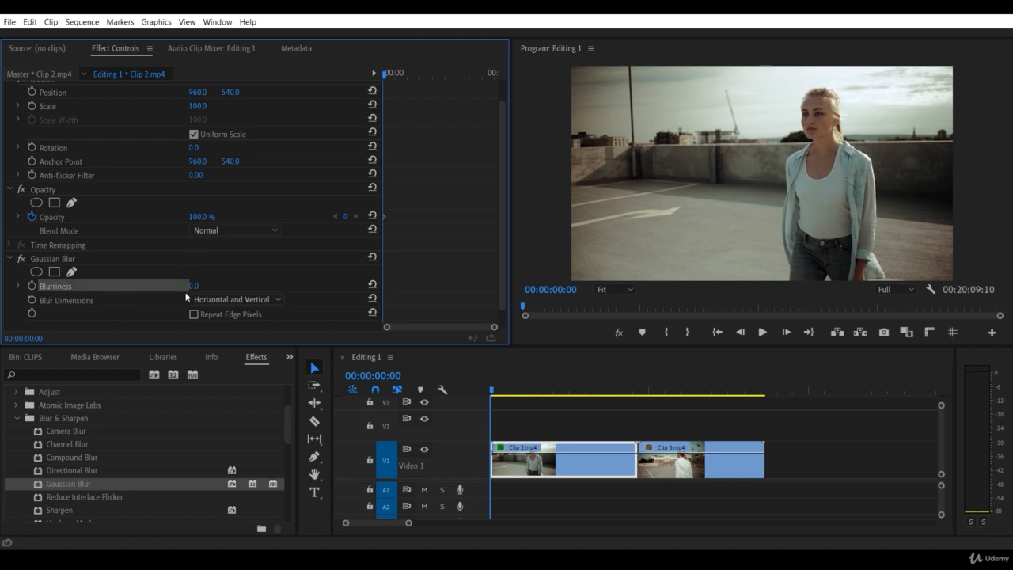
pyautogui.moveTo(197, 293); pyautogui.dragTo(279, 292)
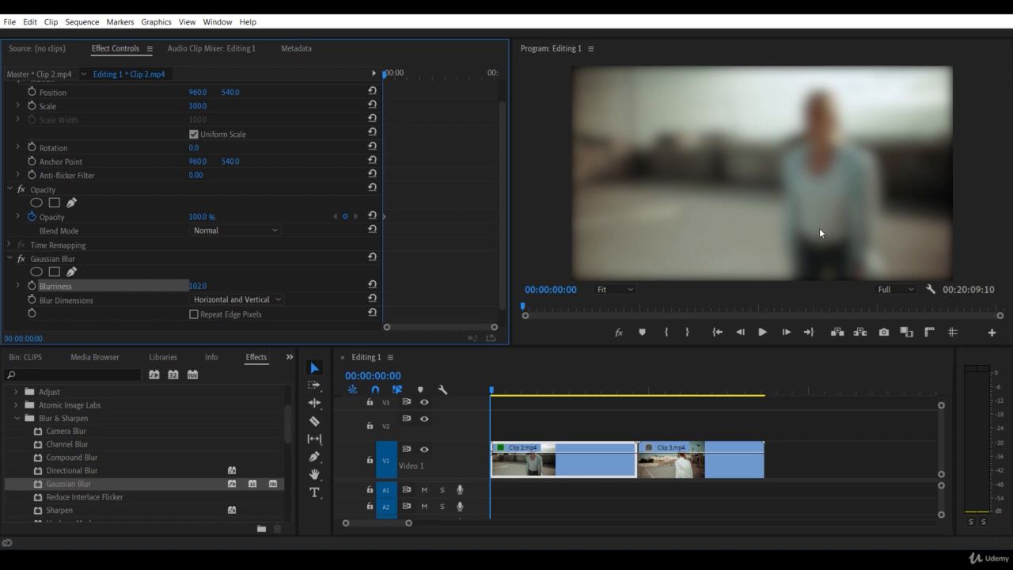
# Step: Remove the Gaussian Blur effect from Clip 2.mp4
pyautogui.click(144, 258)
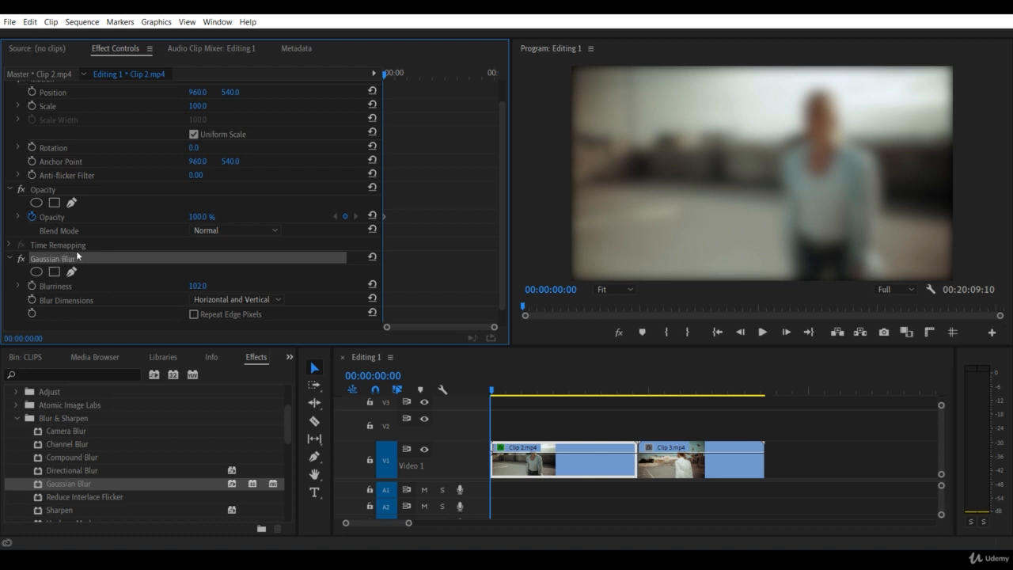
pyautogui.press('Delete')
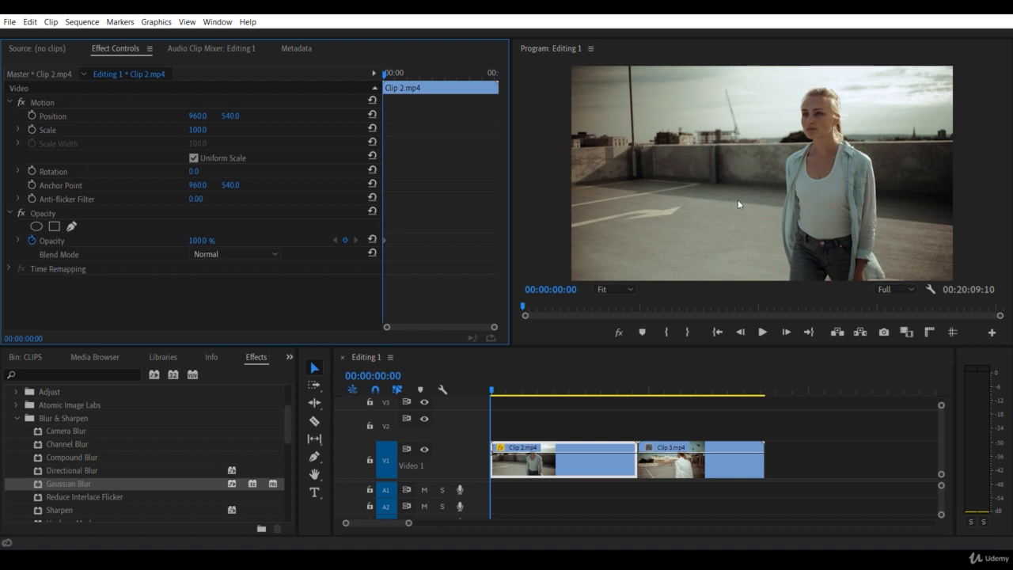
pyautogui.hotkey('shift', '3')
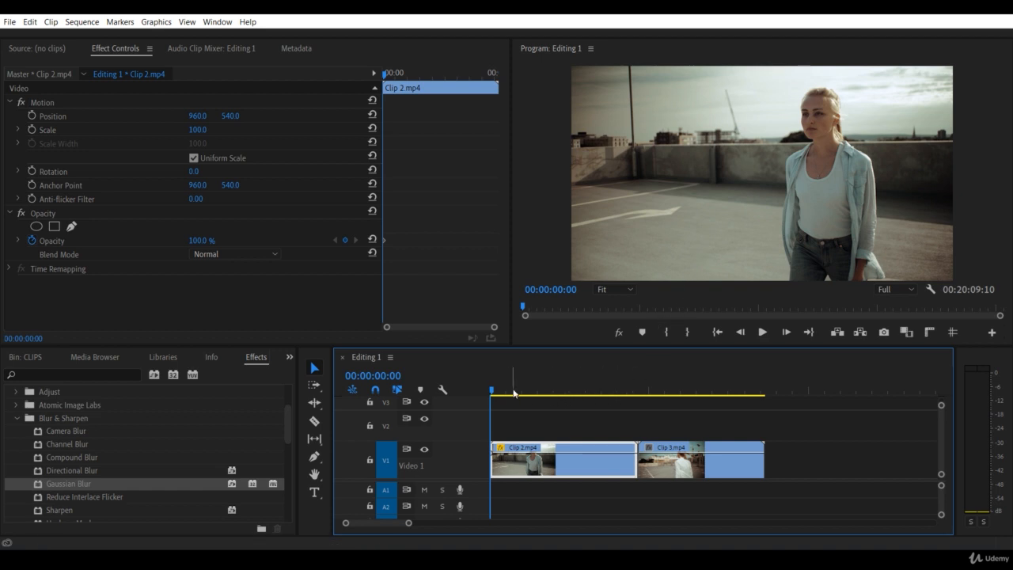
pyautogui.moveTo(495, 390); pyautogui.dragTo(492, 418)
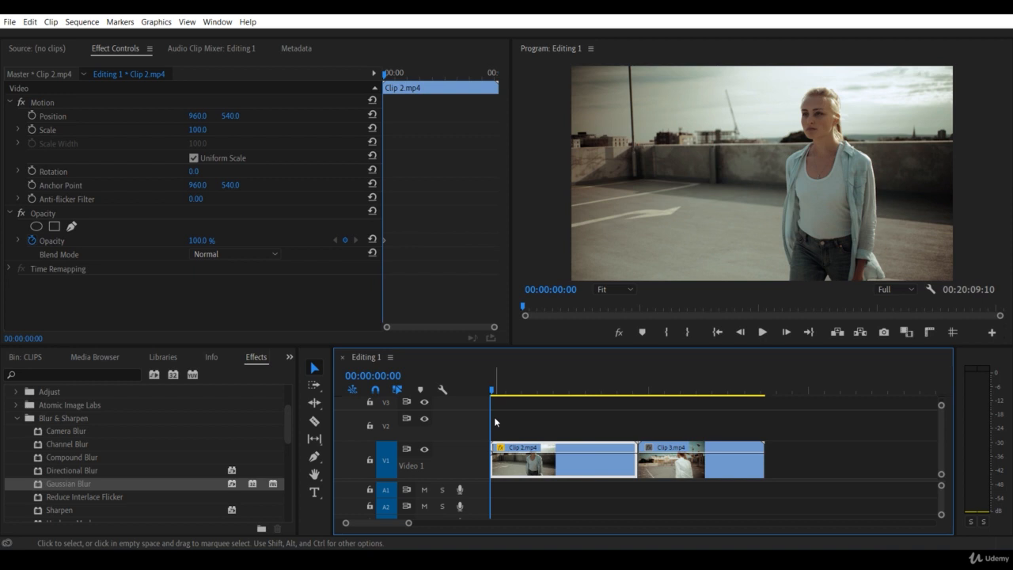
# Step: Collapse the Blur & Sharpen category and search the effects for "horizon"
pyautogui.click(16, 418)
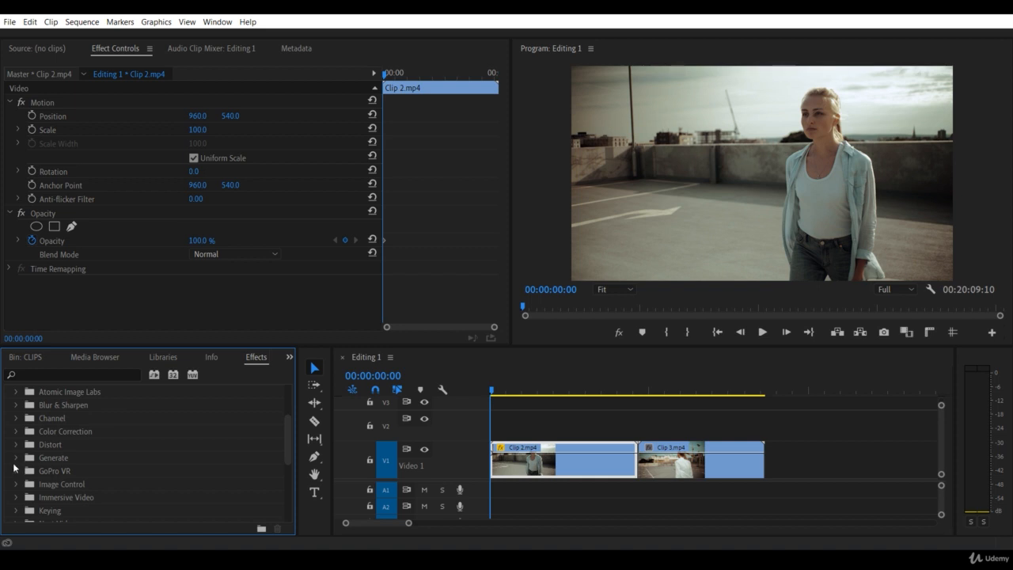
pyautogui.scroll(1, 21, 449)
pyautogui.scroll(-3, 22, 449)
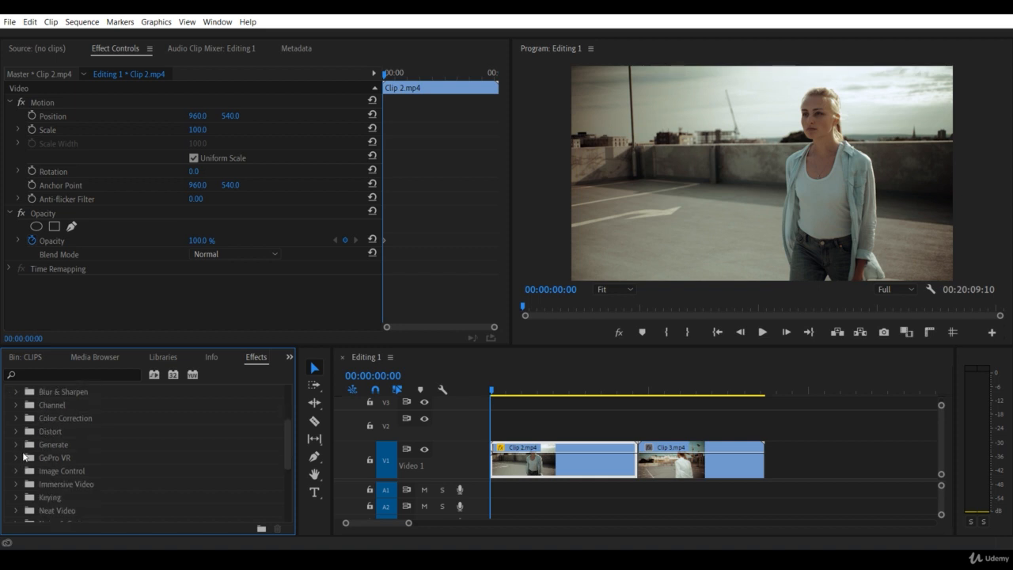
pyautogui.scroll(2, 52, 461)
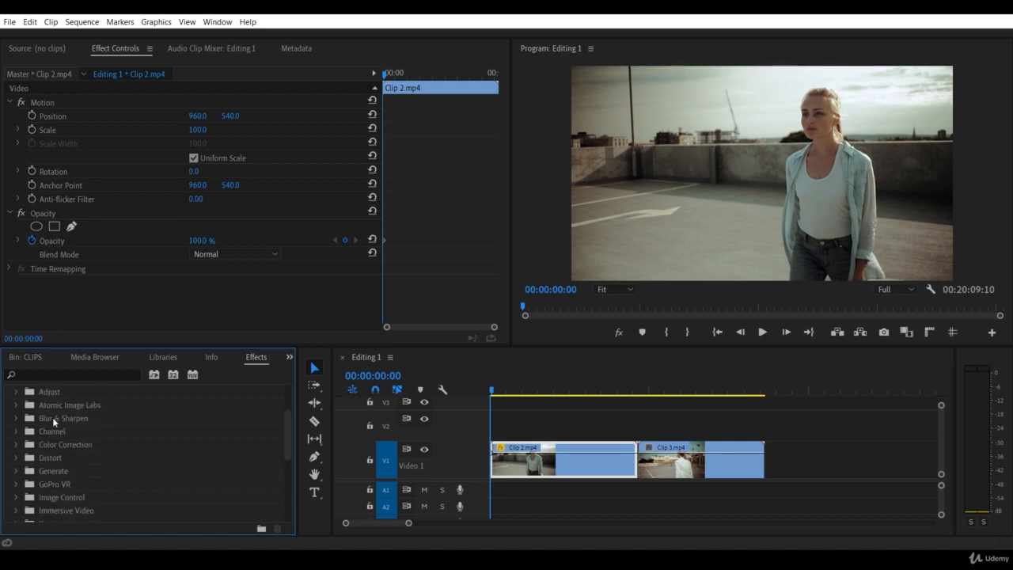
pyautogui.click(53, 375)
pyautogui.write('hori')
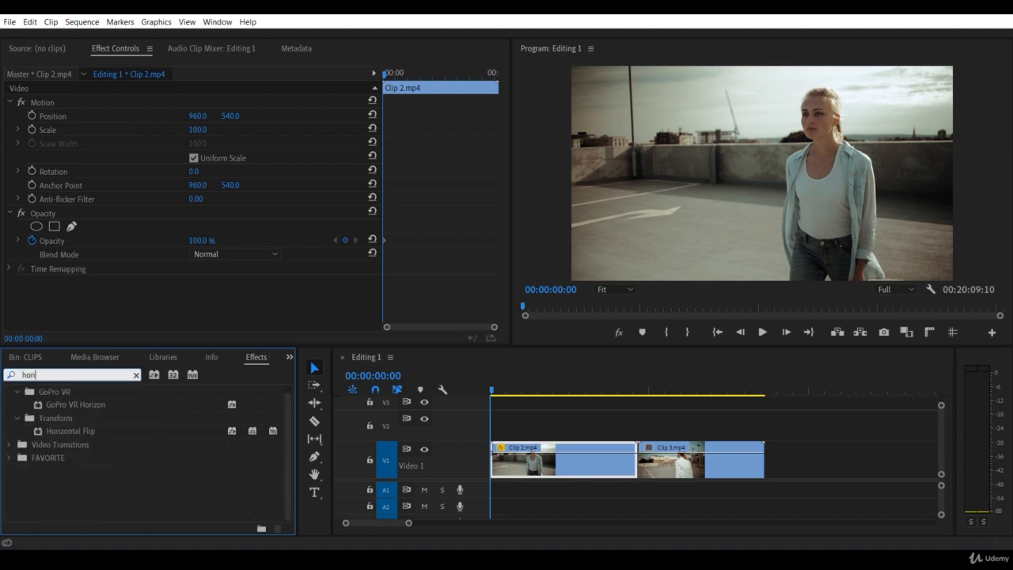
pyautogui.write('zon')
# Step: Apply the Horizontal Flip effect to Clip 2.mp4 and select it among the clip's applied effects
pyautogui.click(78, 434)
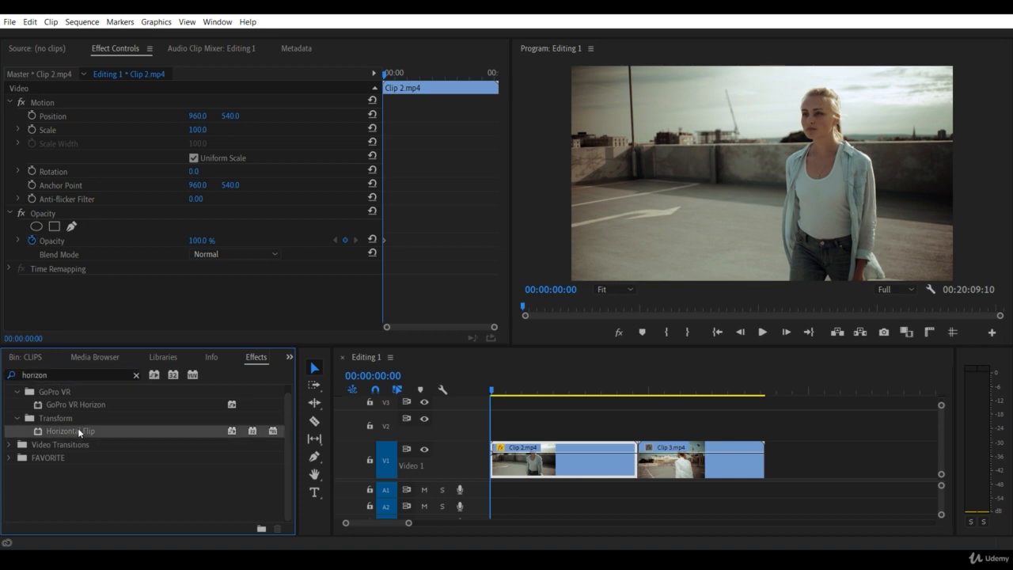
pyautogui.click(79, 431)
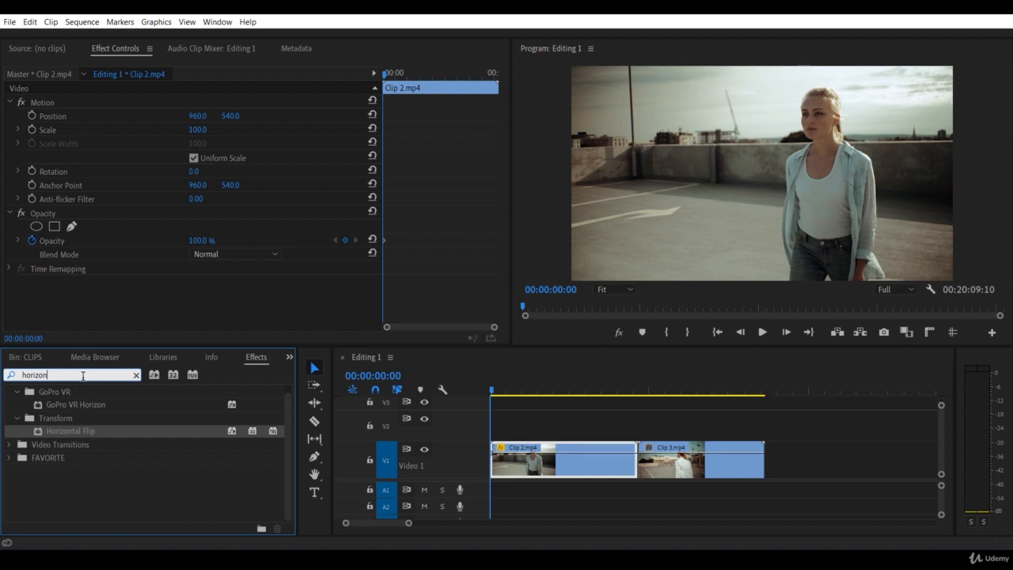
pyautogui.click(70, 431)
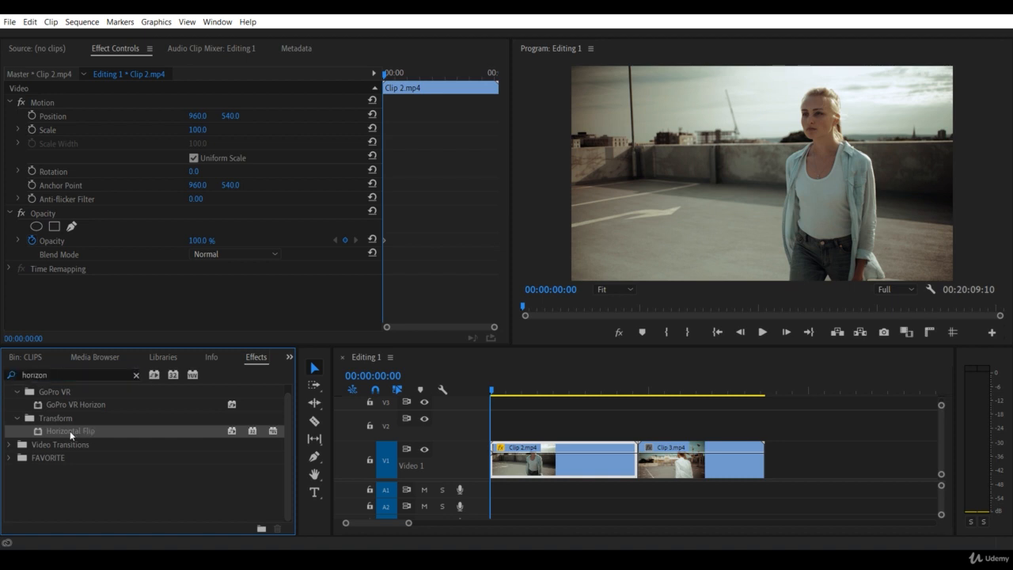
pyautogui.moveTo(70, 431); pyautogui.dragTo(533, 464)
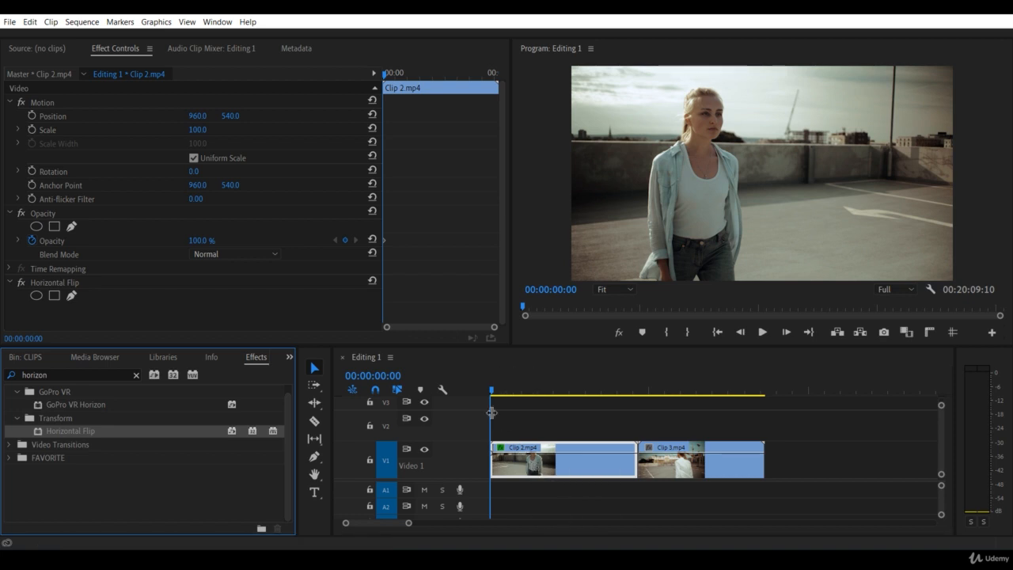
pyautogui.moveTo(494, 392); pyautogui.dragTo(492, 456)
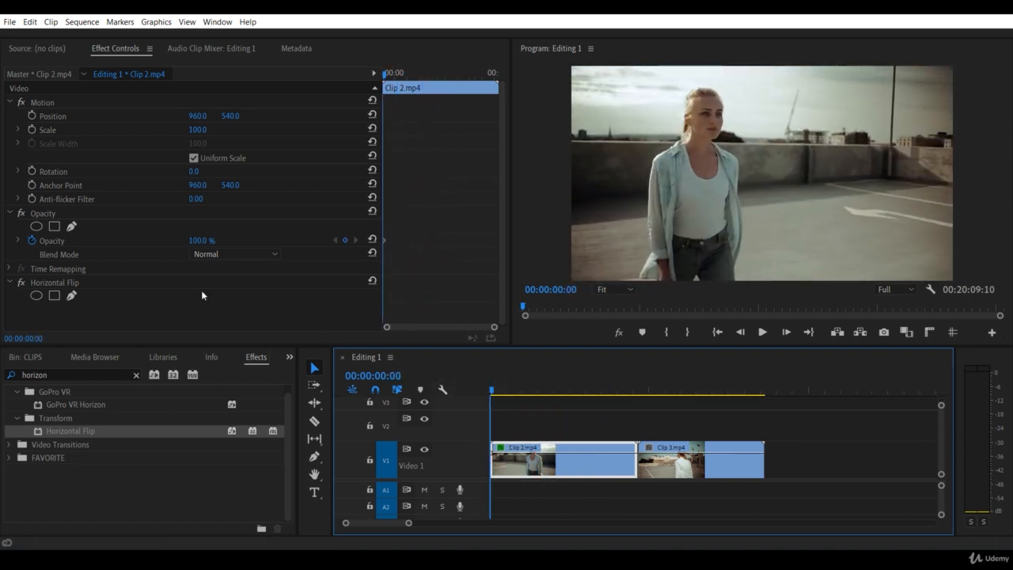
pyautogui.click(62, 284)
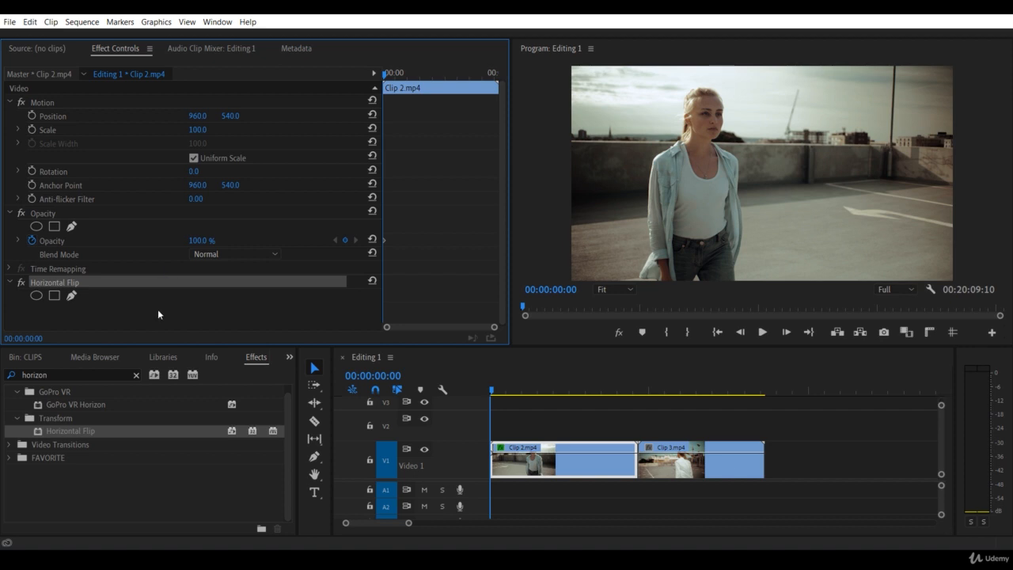
# Step: Search the effects for "black white" and apply the Black & White effect to Clip 2.mp4
pyautogui.click(93, 375)
pyautogui.write('bl')
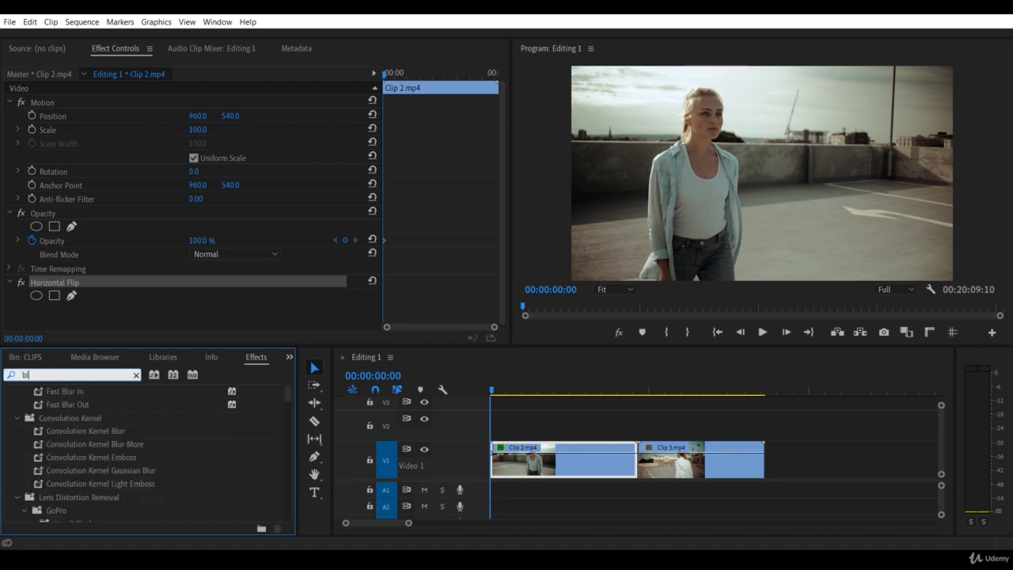
pyautogui.write('ack white')
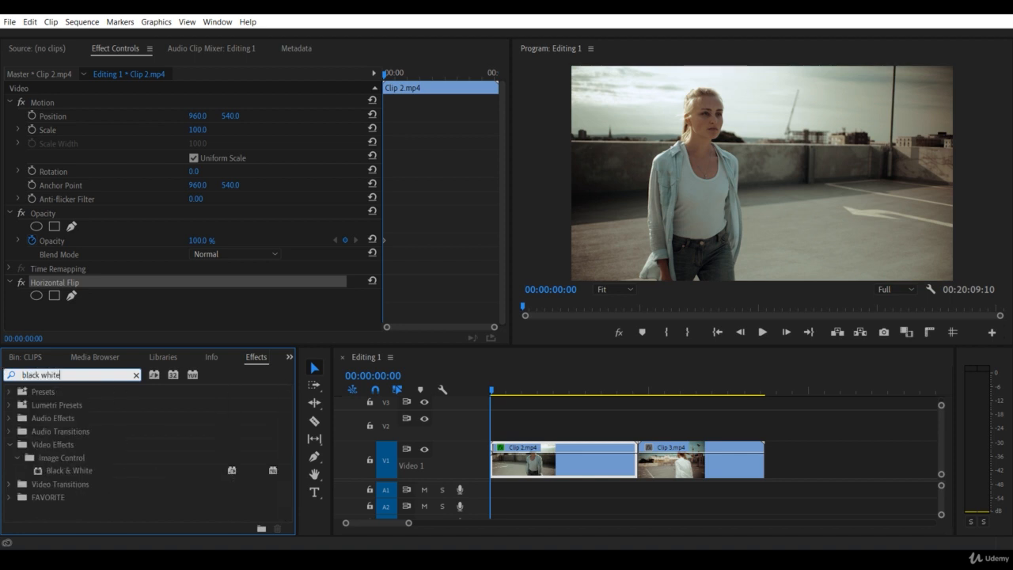
pyautogui.click(83, 471)
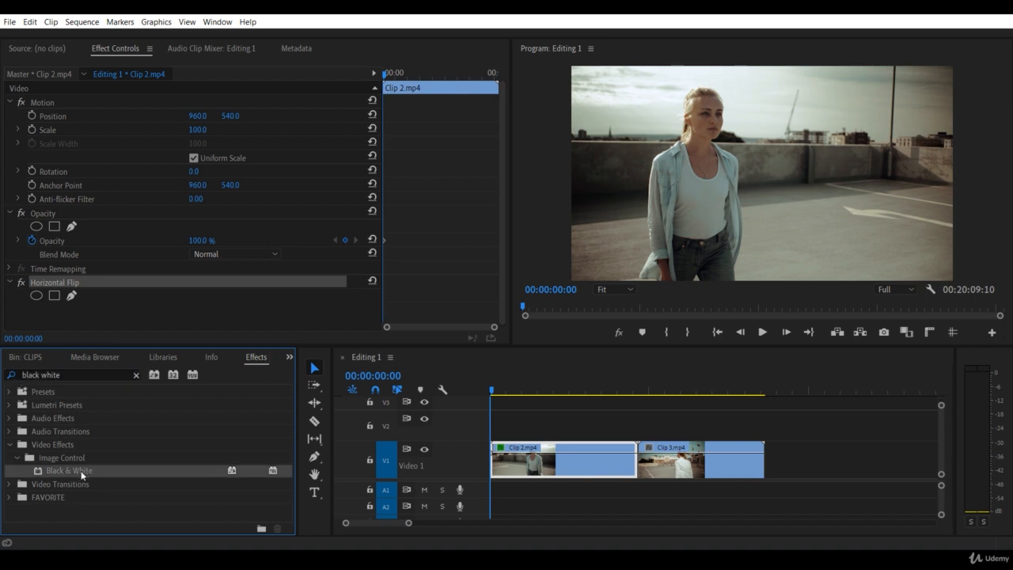
pyautogui.moveTo(83, 474); pyautogui.dragTo(538, 463)
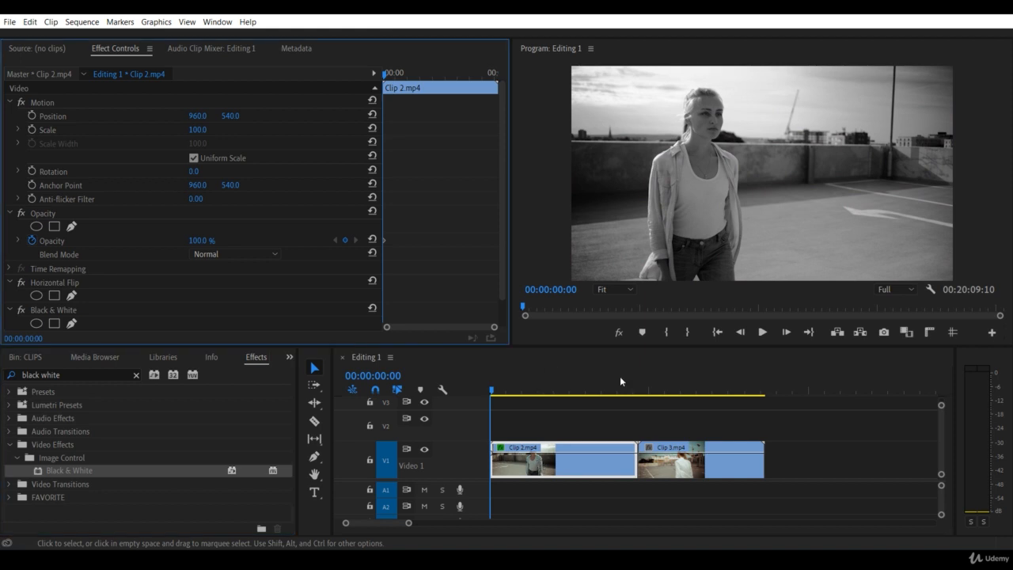
# Step: Advance the playhead one frame and select Black & White among Clip 2.mp4's applied effects
pyautogui.press('Right')
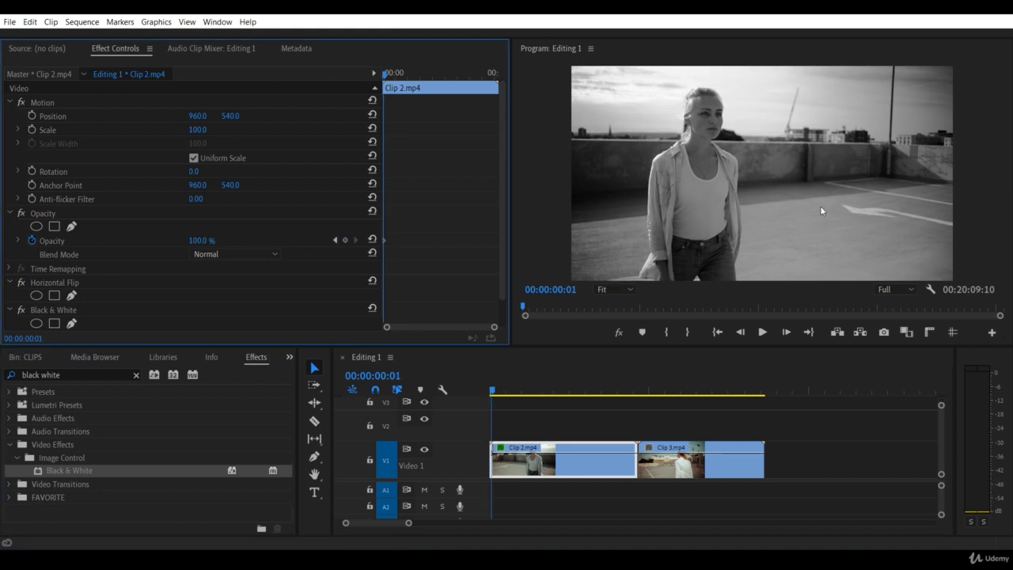
pyautogui.scroll(-1, 60, 289)
pyautogui.click(59, 285)
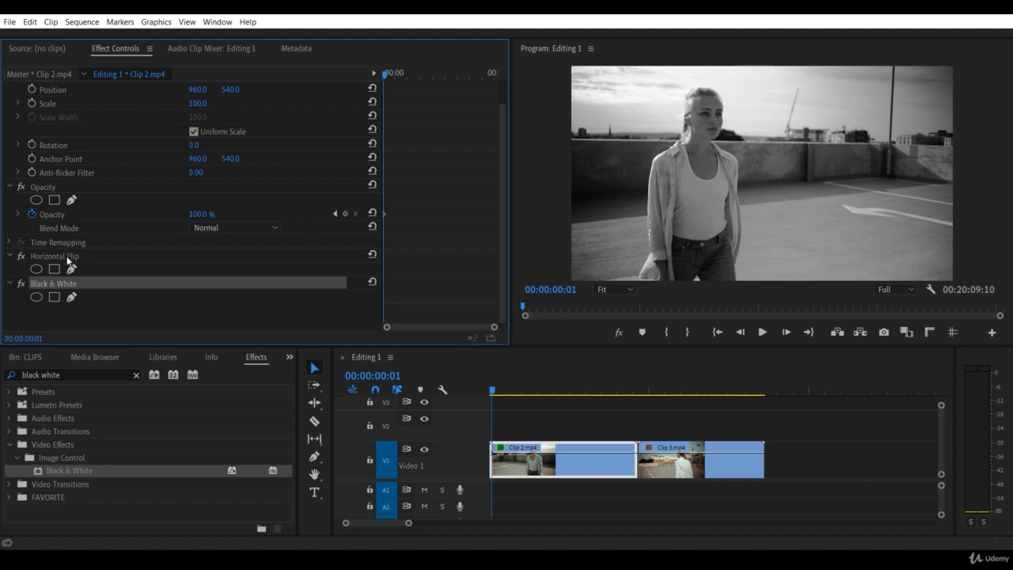
pyautogui.scroll(-1, 128, 305)
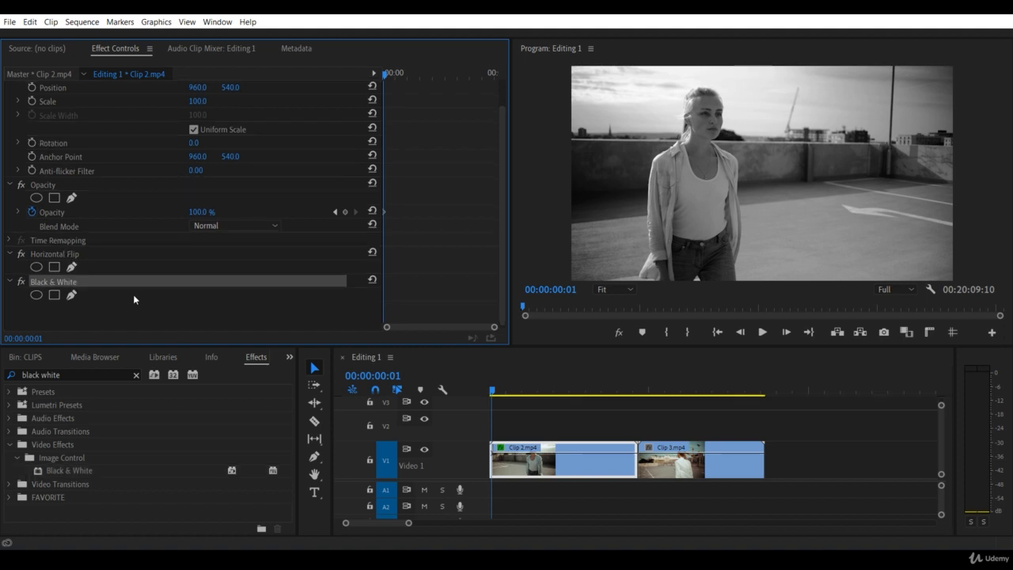
# Step: Play and scrub through Clip 3.mp4 to examine its camera shake, returning the playhead to the clip's start
pyautogui.moveTo(619, 391); pyautogui.dragTo(639, 391)
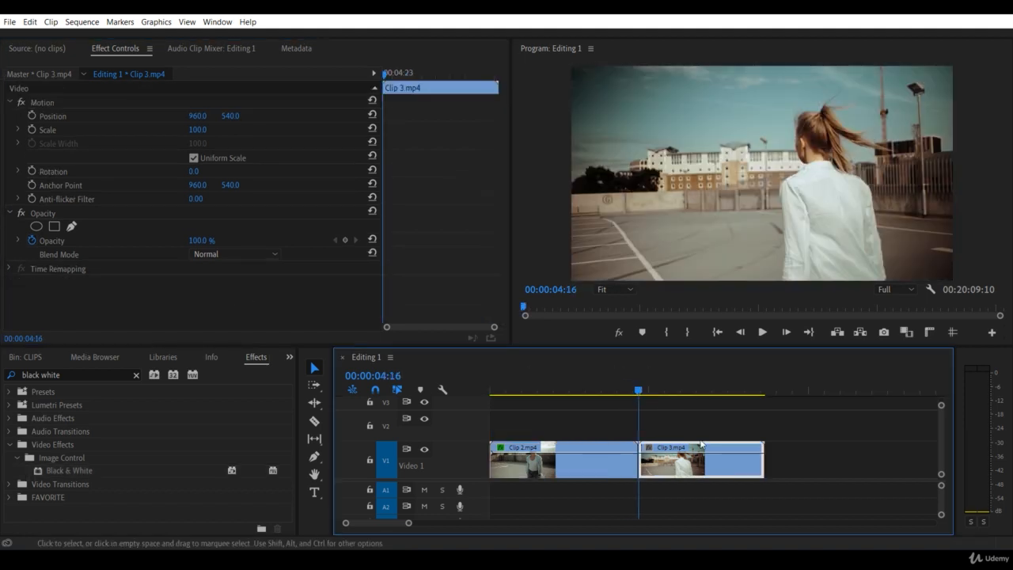
pyautogui.press('space')
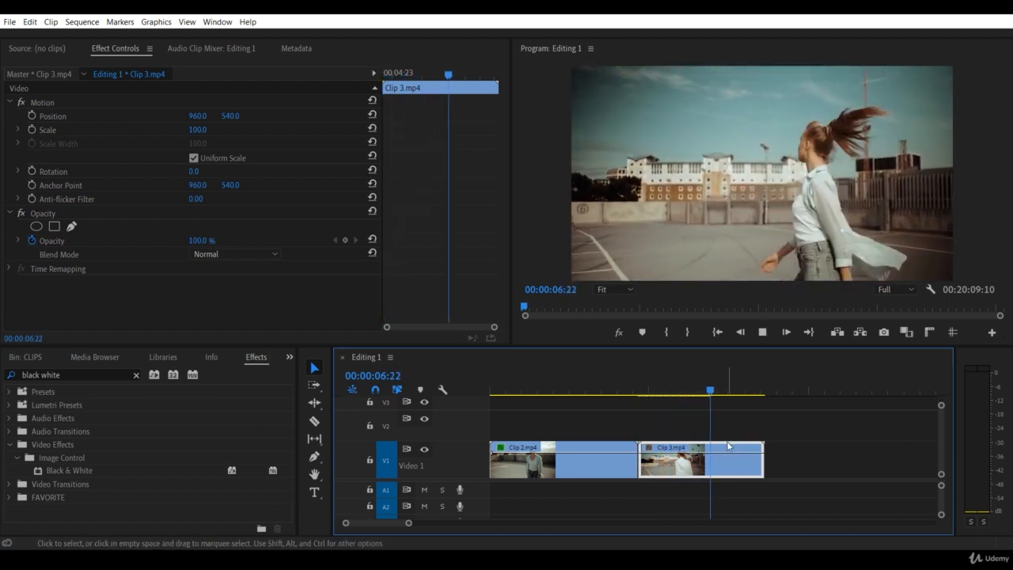
pyautogui.press('space')
pyautogui.moveTo(726, 390); pyautogui.dragTo(653, 400)
pyautogui.press('space')
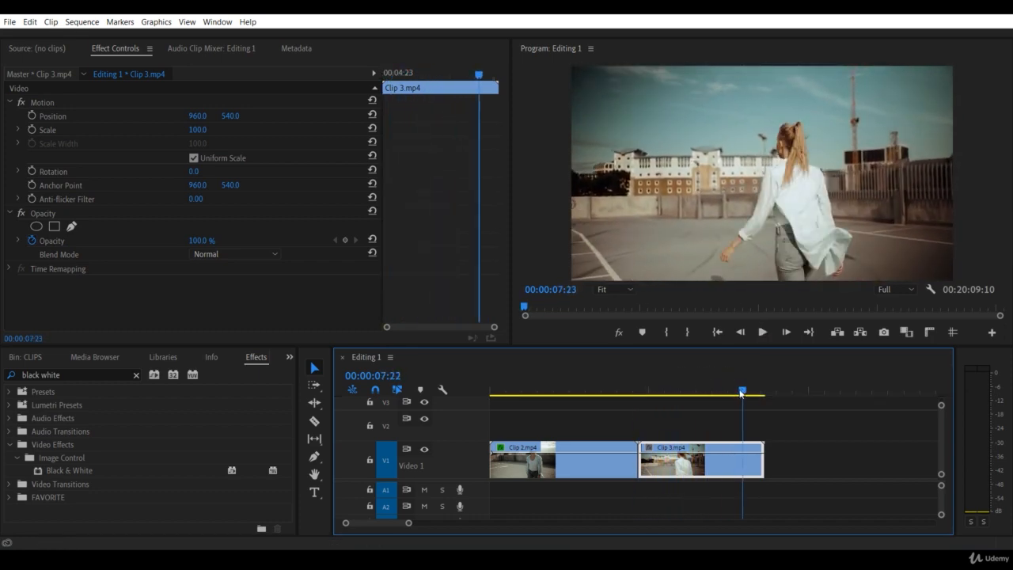
pyautogui.click(702, 392)
pyautogui.moveTo(702, 393); pyautogui.dragTo(639, 412)
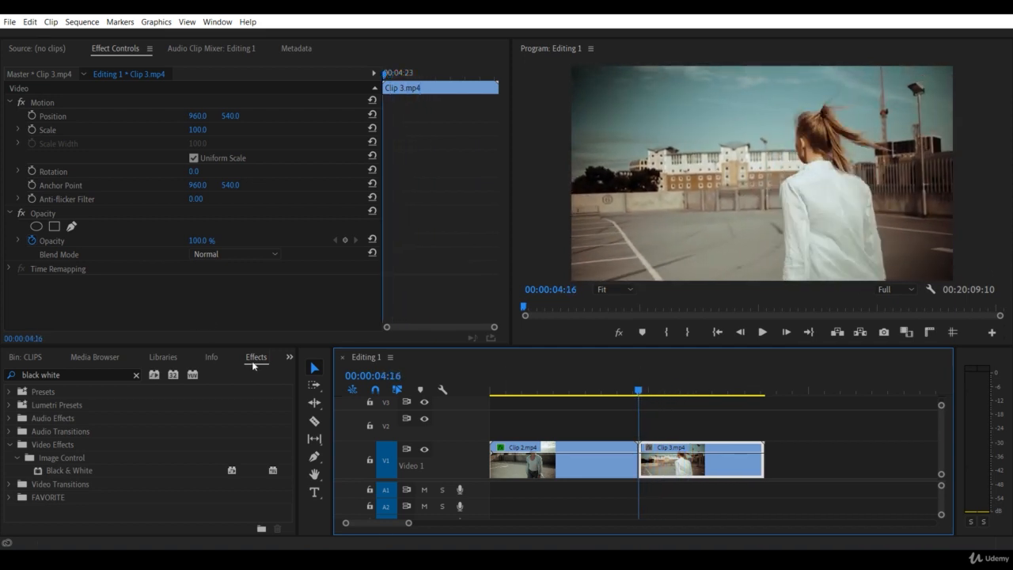
# Step: Search the effects for "warp stabilizer" and apply the Warp Stabilizer effect to Clip 3.mp4
pyautogui.click(100, 374)
pyautogui.write('w')
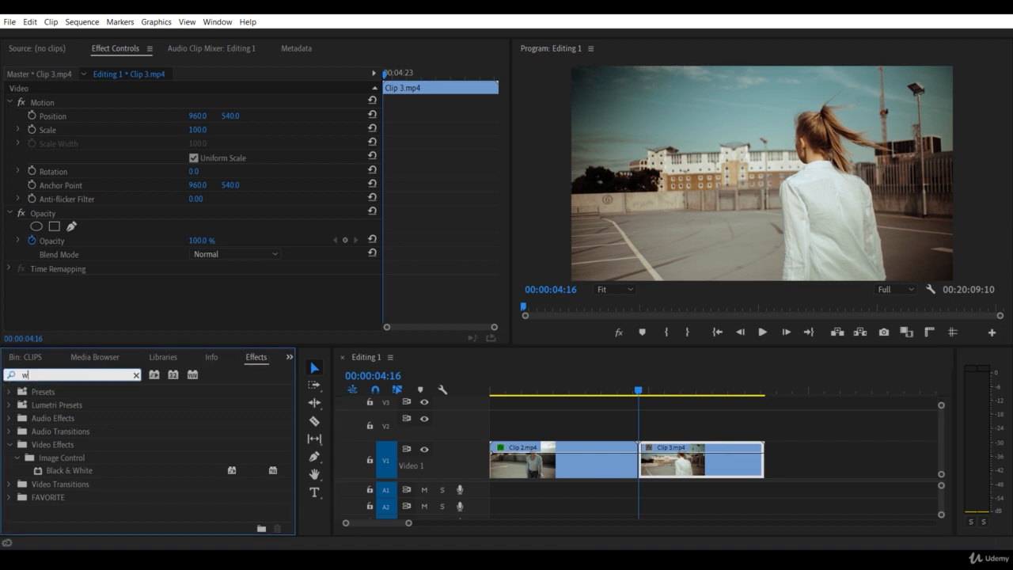
pyautogui.write('arp stai')
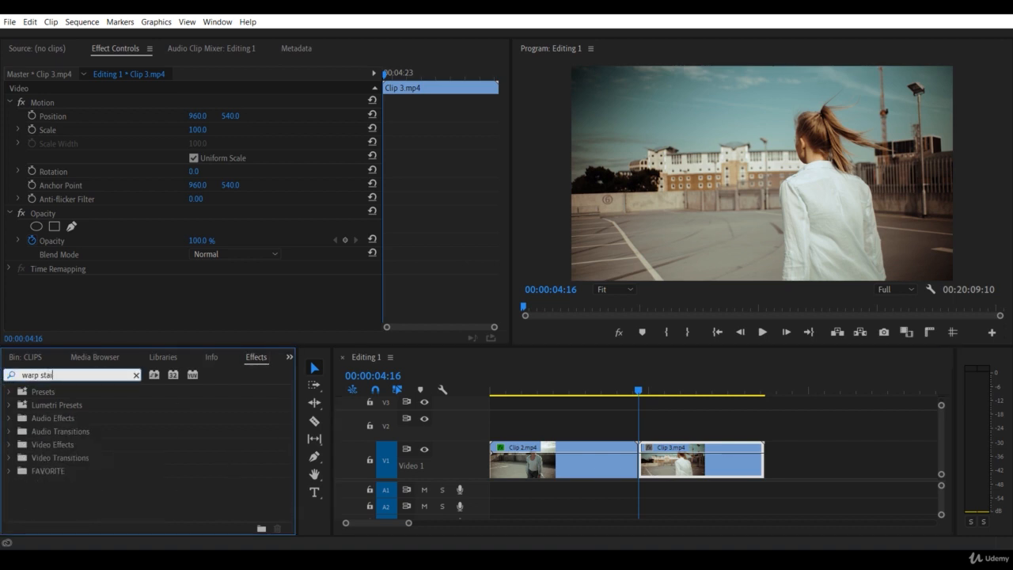
pyautogui.press('BackSpace')
pyautogui.write('biliz')
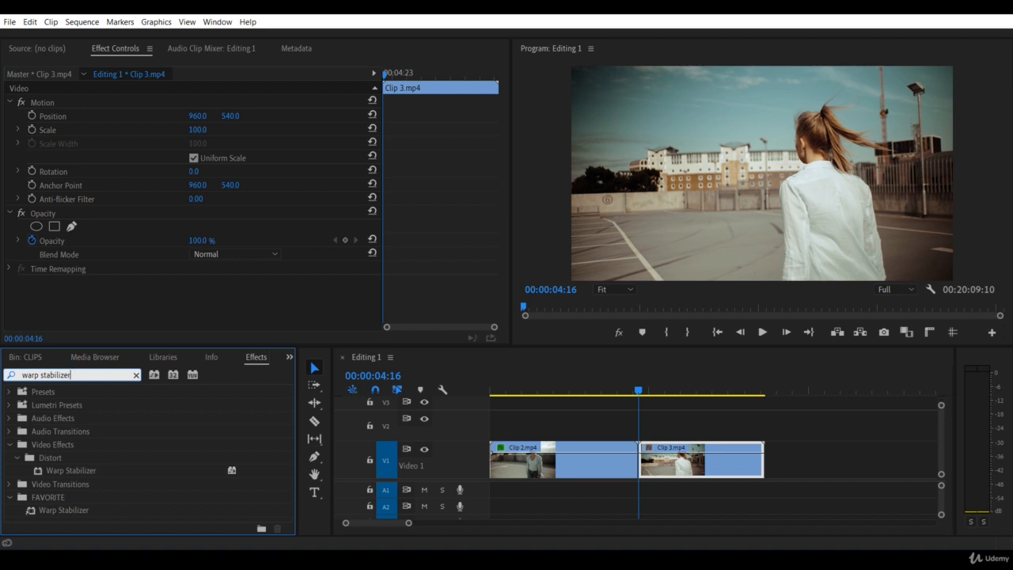
pyautogui.write('er')
pyautogui.click(86, 474)
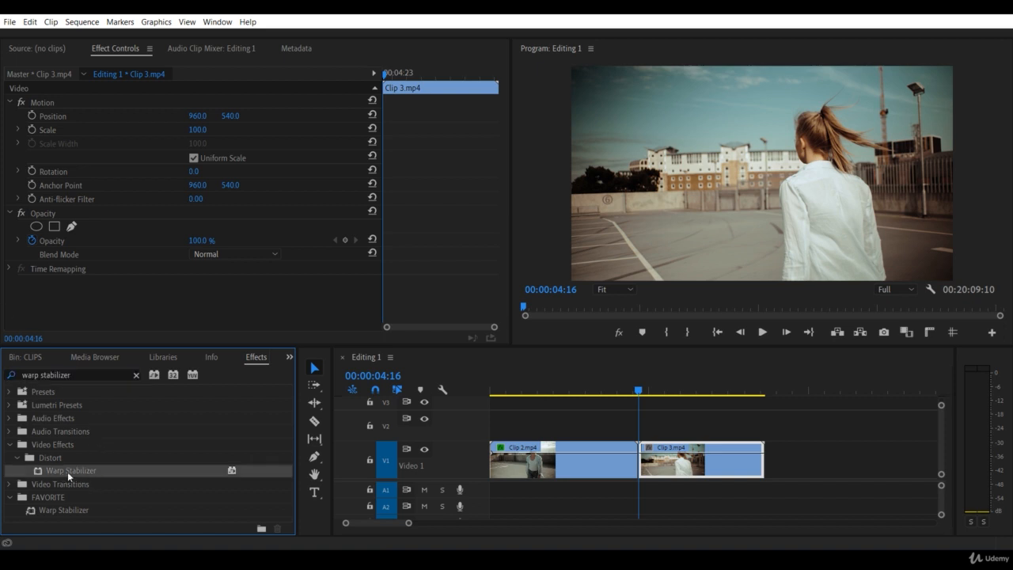
pyautogui.moveTo(53, 469); pyautogui.dragTo(685, 467)
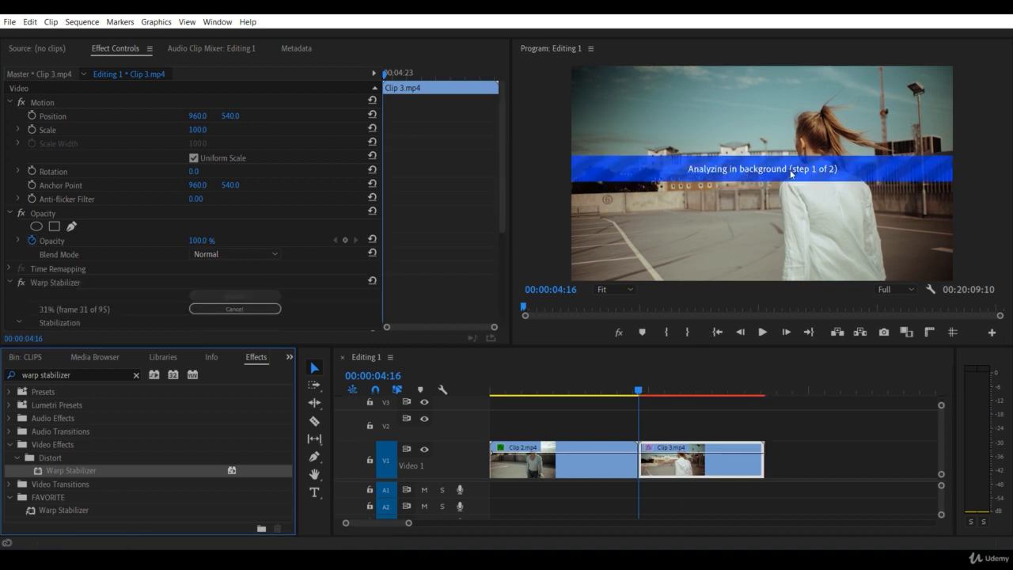
# Step: Review the Warp Stabilizer settings and play Clip 3.mp4 from its start to check the stabilized motion
pyautogui.moveTo(504, 189); pyautogui.dragTo(497, 250)
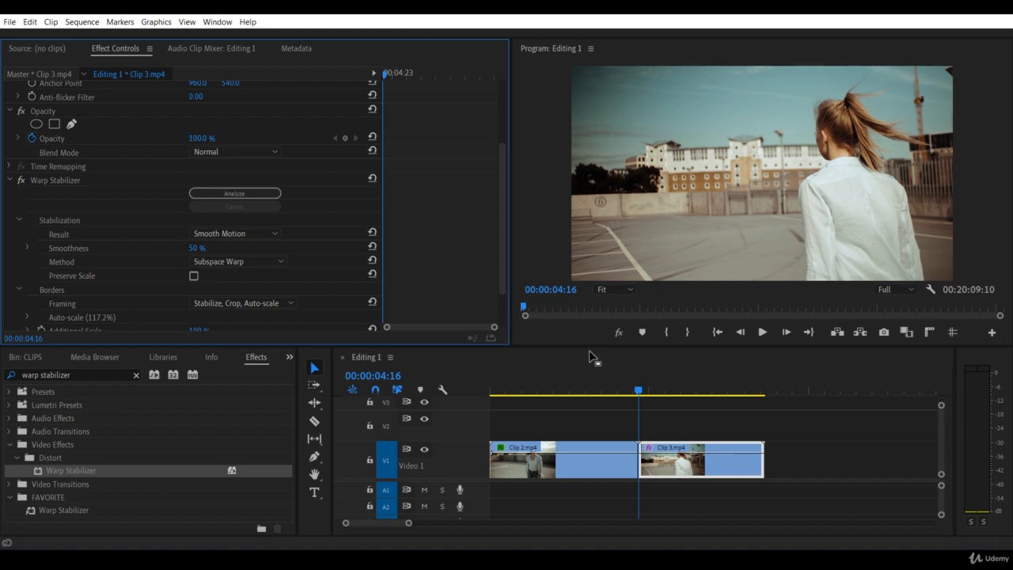
pyautogui.click(642, 380)
pyautogui.press('space')
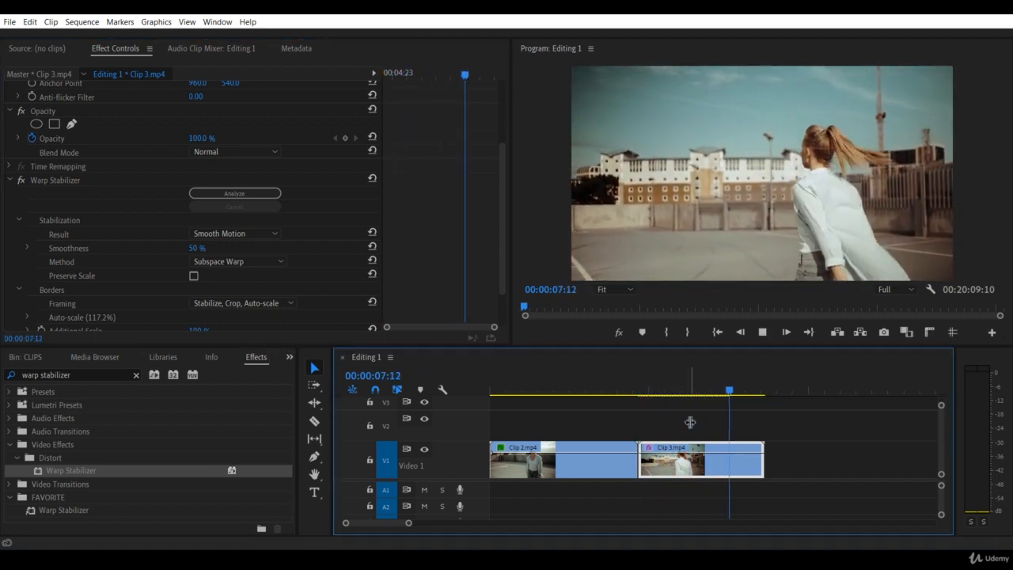
pyautogui.click(639, 393)
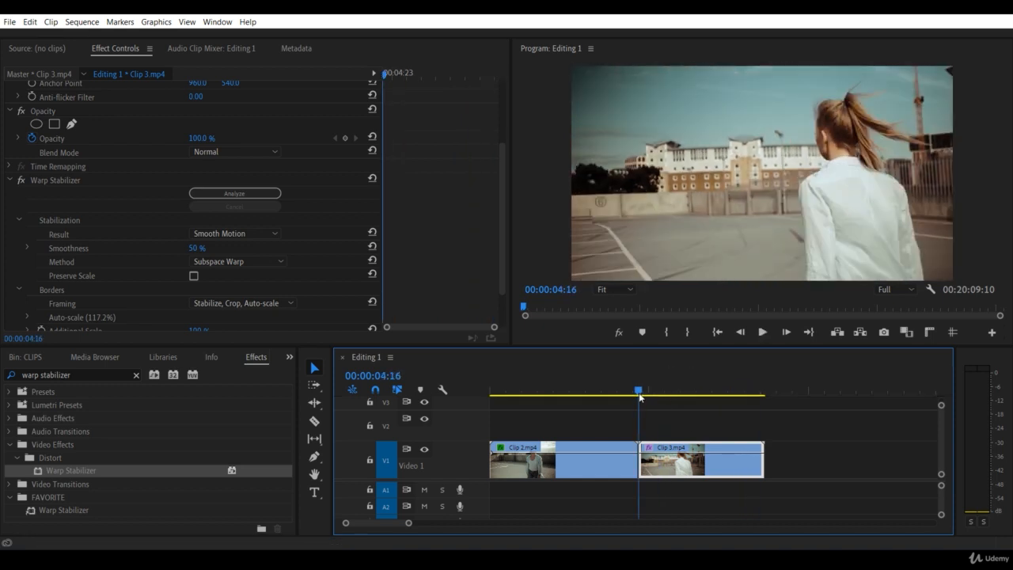
pyautogui.press('space')
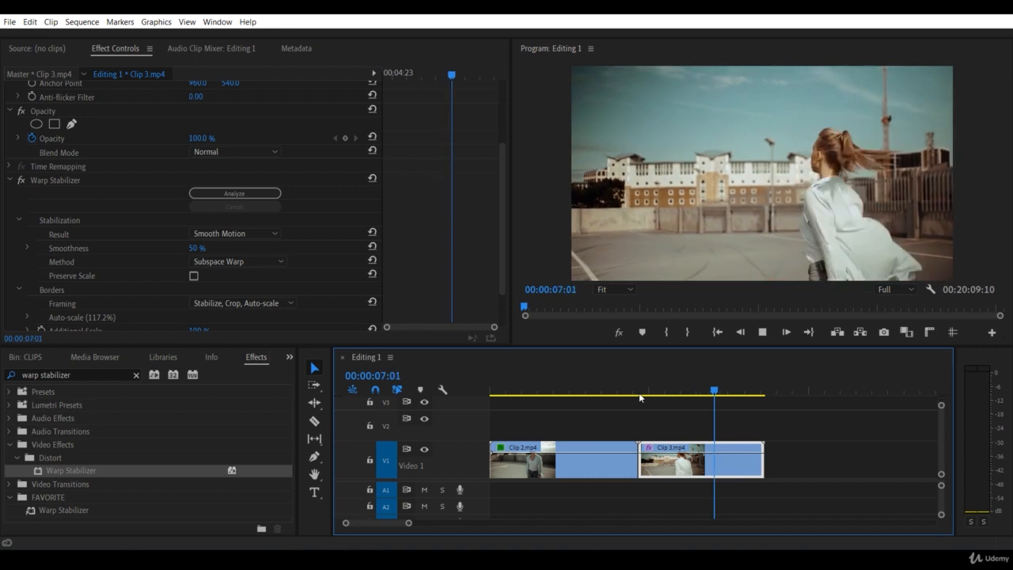
pyautogui.click(639, 392)
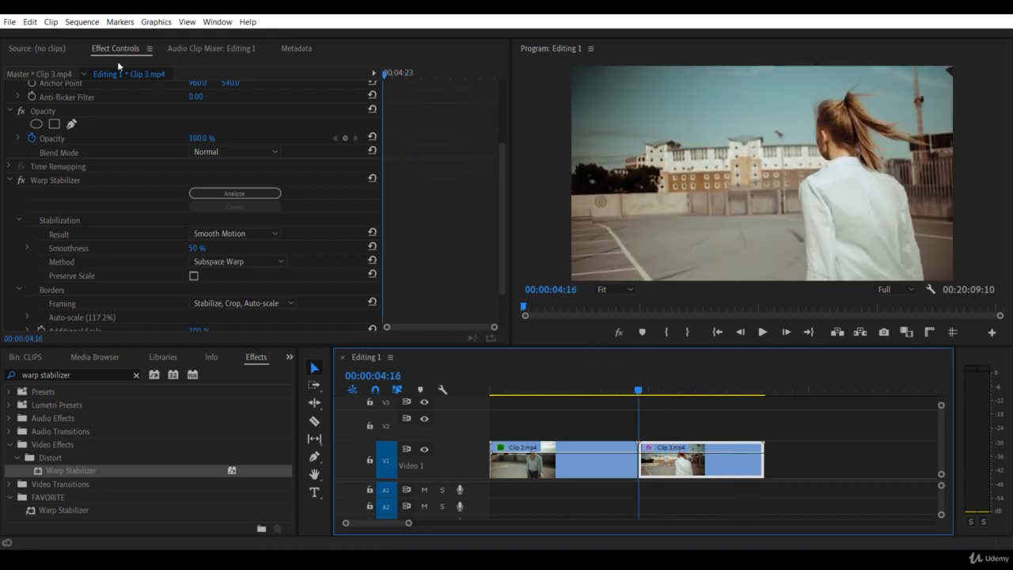
# Step: Turn off Warp Stabilizer on Clip 3.mp4, play the unstabilized clip and return to its start
pyautogui.click(66, 179)
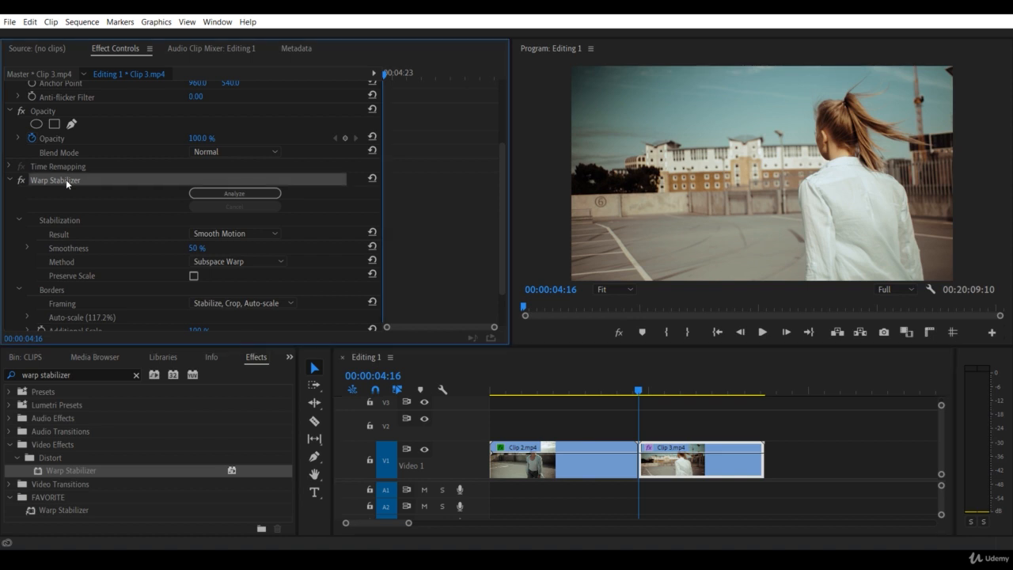
pyautogui.click(21, 180)
pyautogui.click(686, 470)
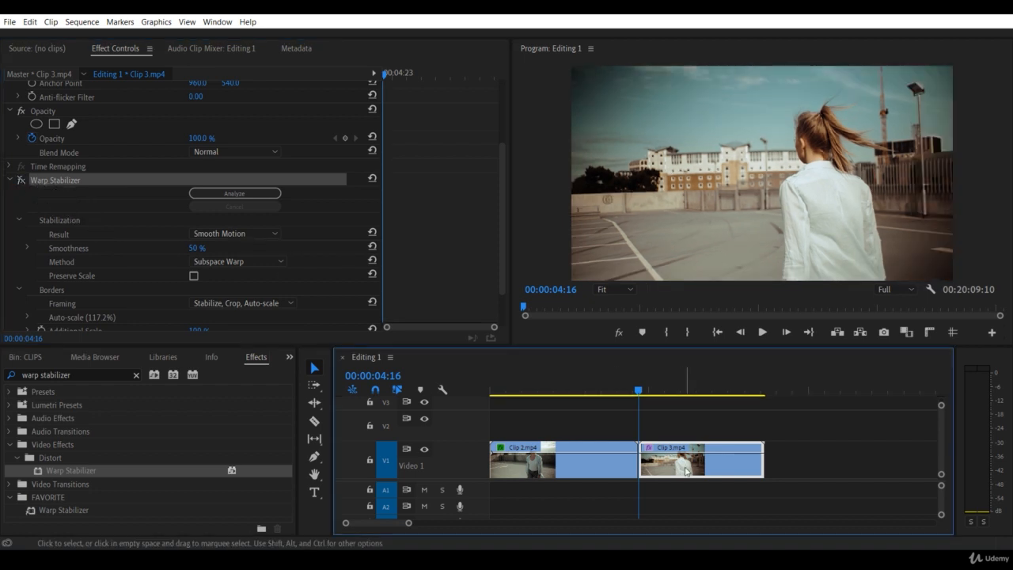
pyautogui.press('space')
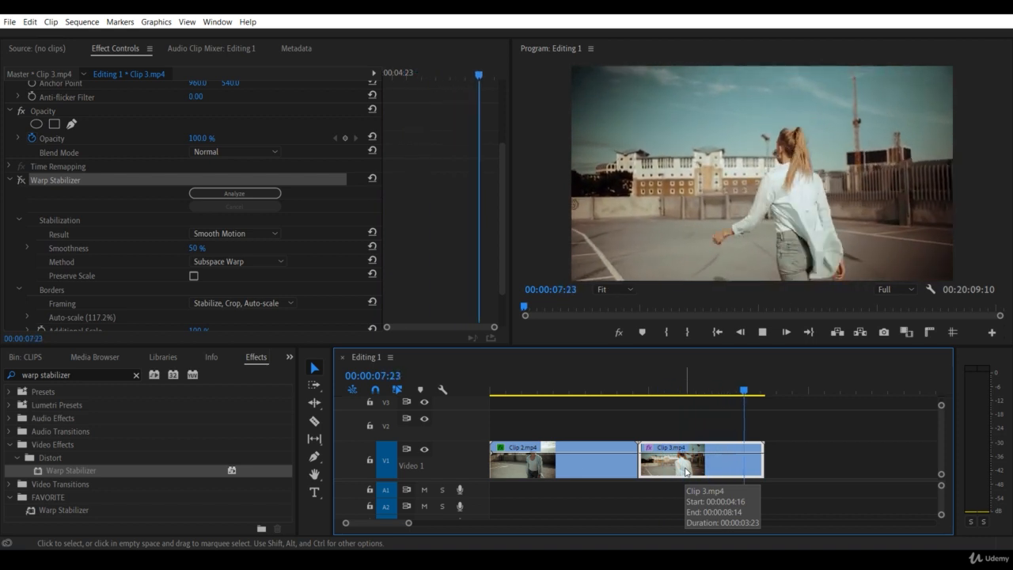
pyautogui.press('space')
pyautogui.press('Up')
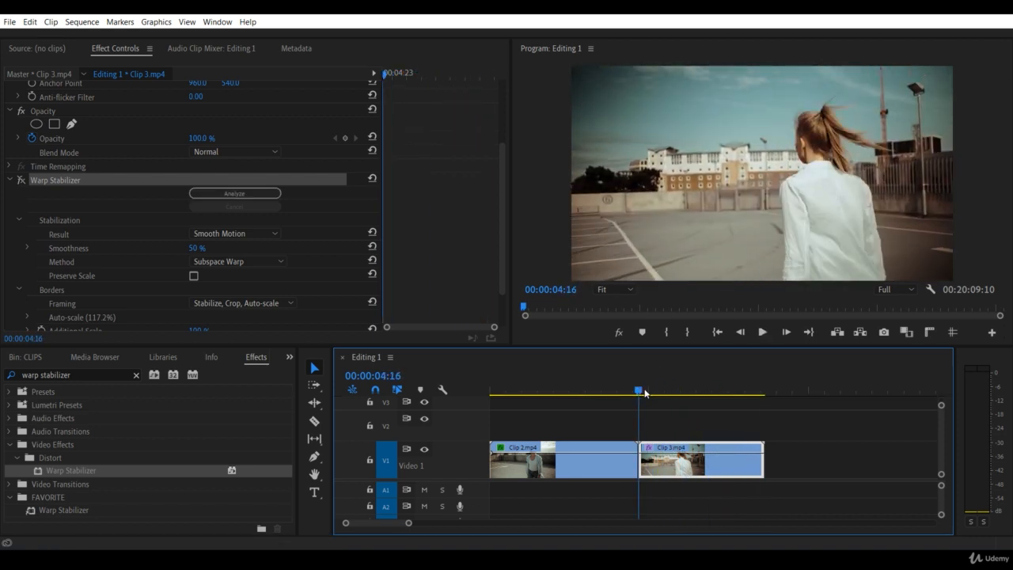
# Step: Turn Warp Stabilizer back on for Clip 3.mp4 and replay the clip from its start for comparison
pyautogui.click(20, 180)
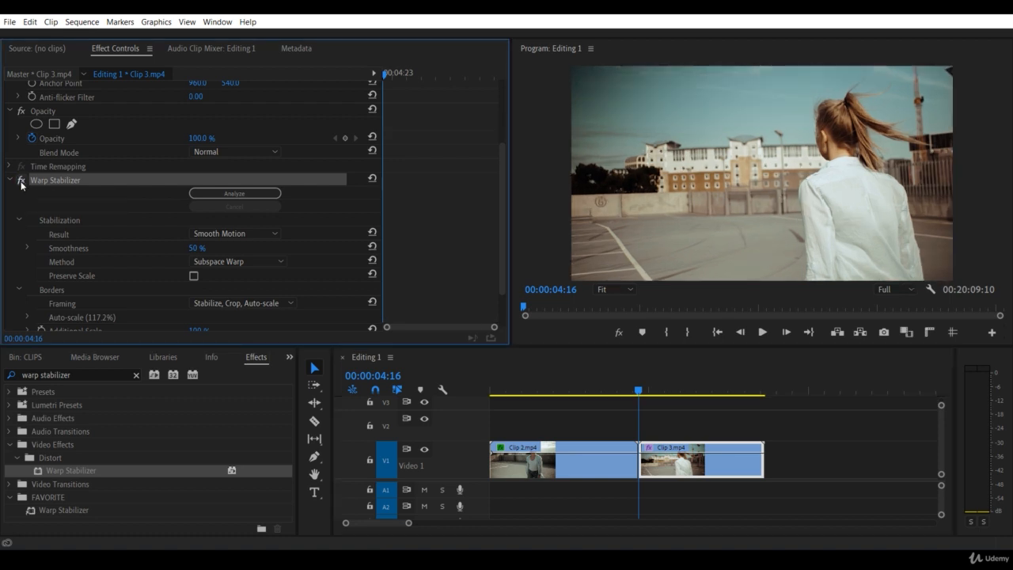
pyautogui.click(673, 467)
pyautogui.press('space')
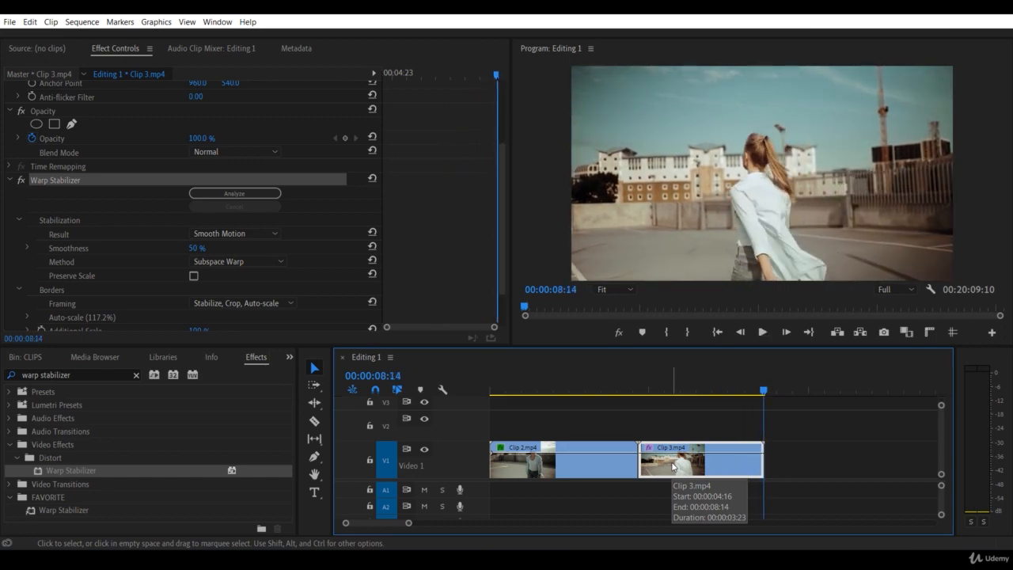
pyautogui.moveTo(762, 391); pyautogui.dragTo(641, 392)
pyautogui.press('space')
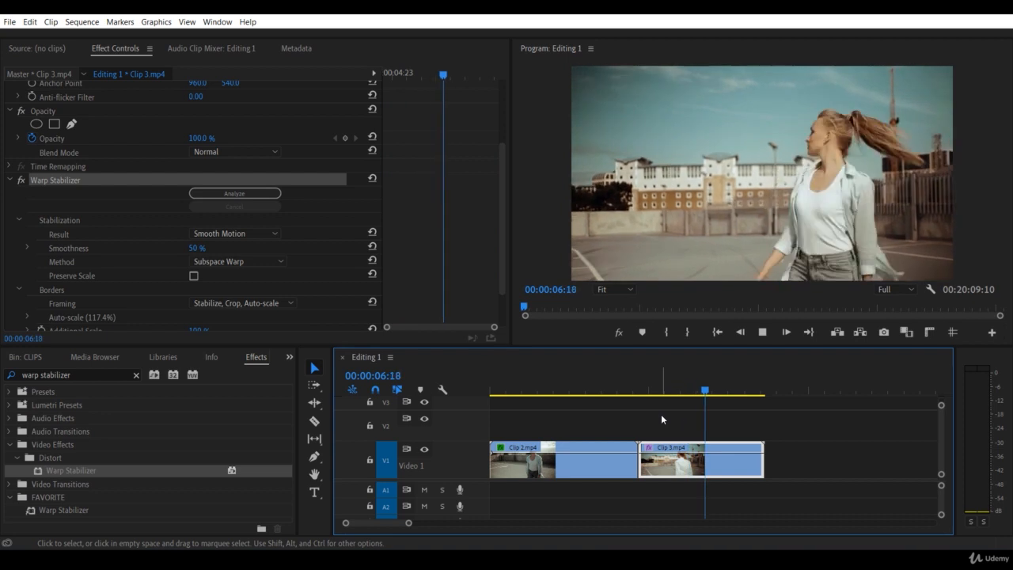
pyautogui.press('space')
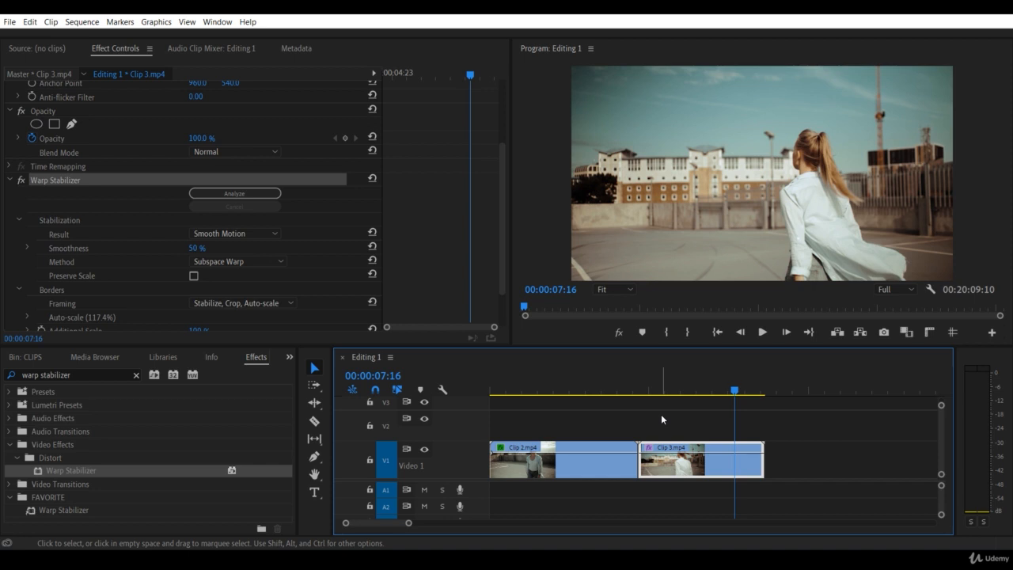
# Step: Set the Warp Stabilizer's Smoothness to 3 % on Clip 3.mp4
pyautogui.click(120, 52)
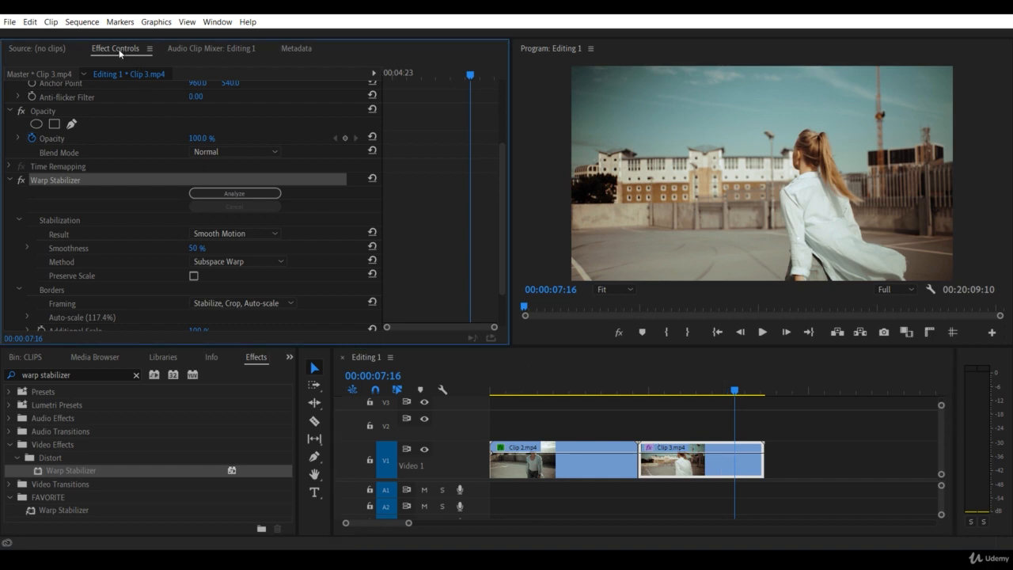
pyautogui.scroll(-1, 102, 142)
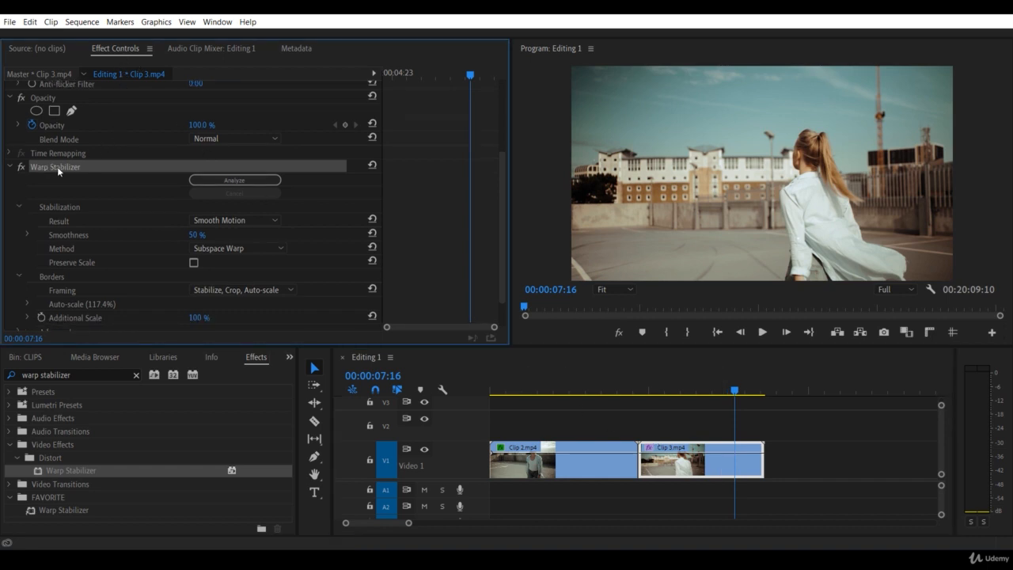
pyautogui.click(85, 236)
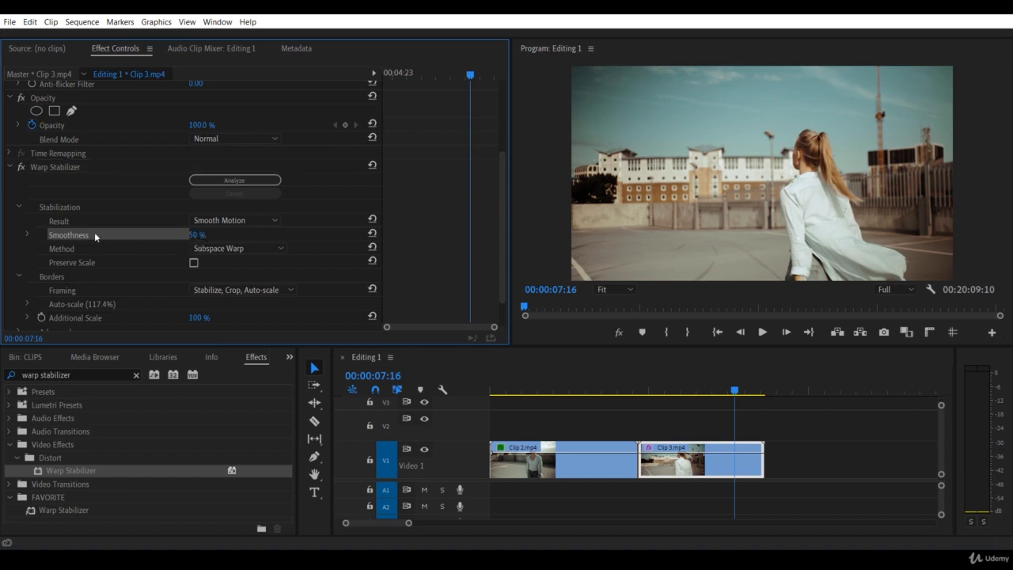
pyautogui.click(197, 235)
pyautogui.write('23')
pyautogui.press('BackSpace')
pyautogui.press('BackSpace')
pyautogui.press('Return')
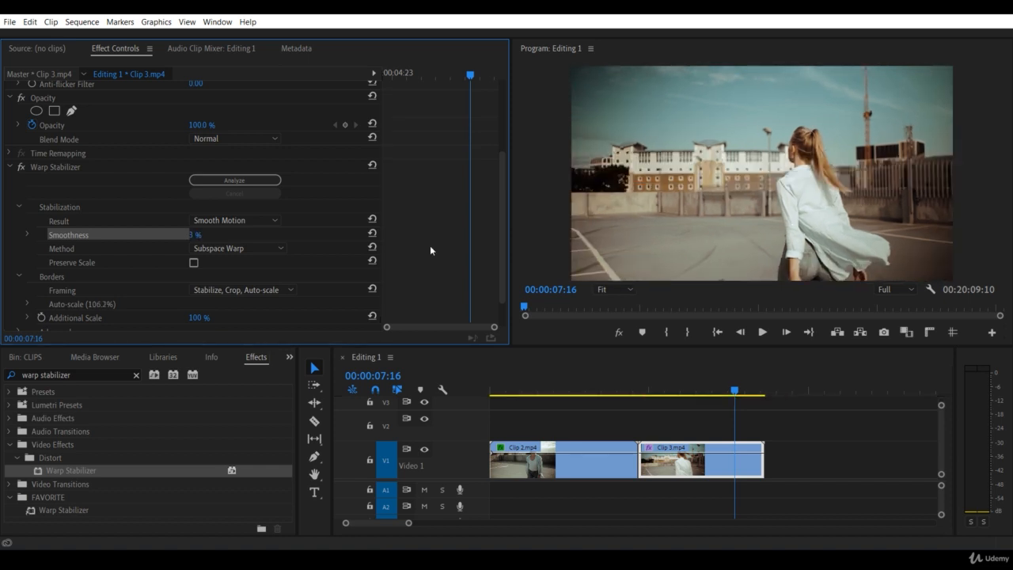
# Step: Play Clip 3.mp4 again from its start to check the motion with the reduced smoothness
pyautogui.click(657, 388)
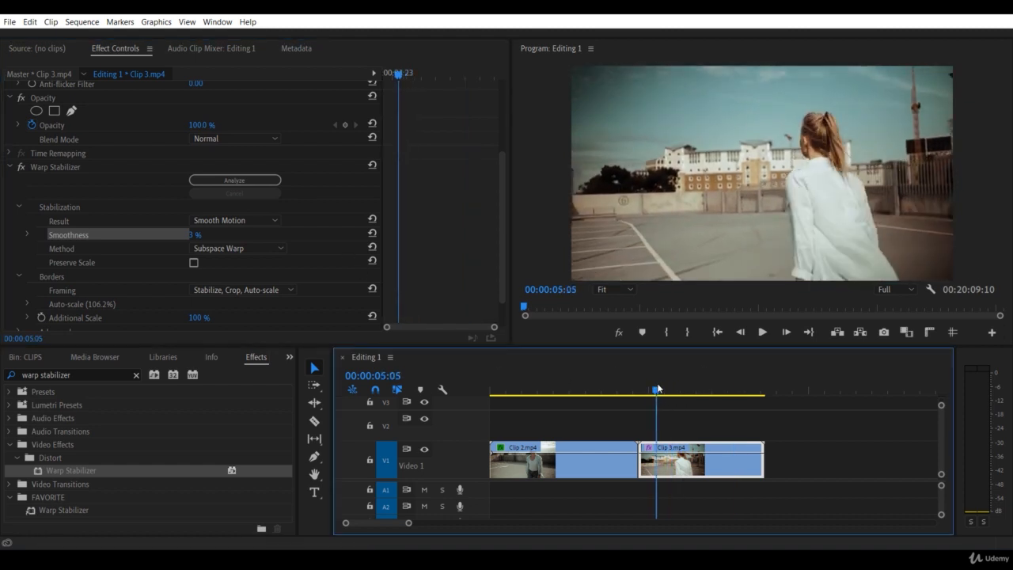
pyautogui.press('space')
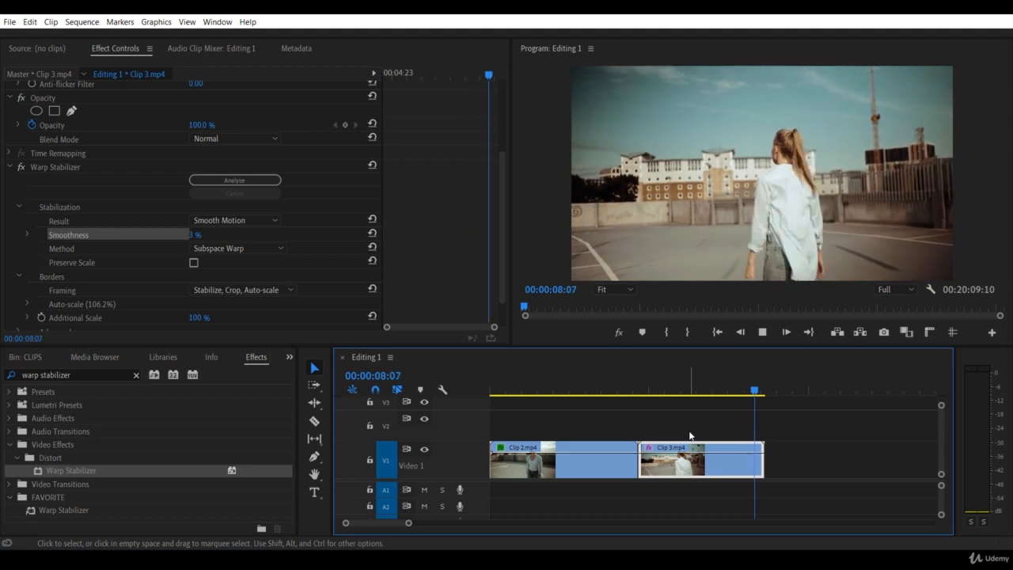
pyautogui.moveTo(685, 390); pyautogui.dragTo(642, 425)
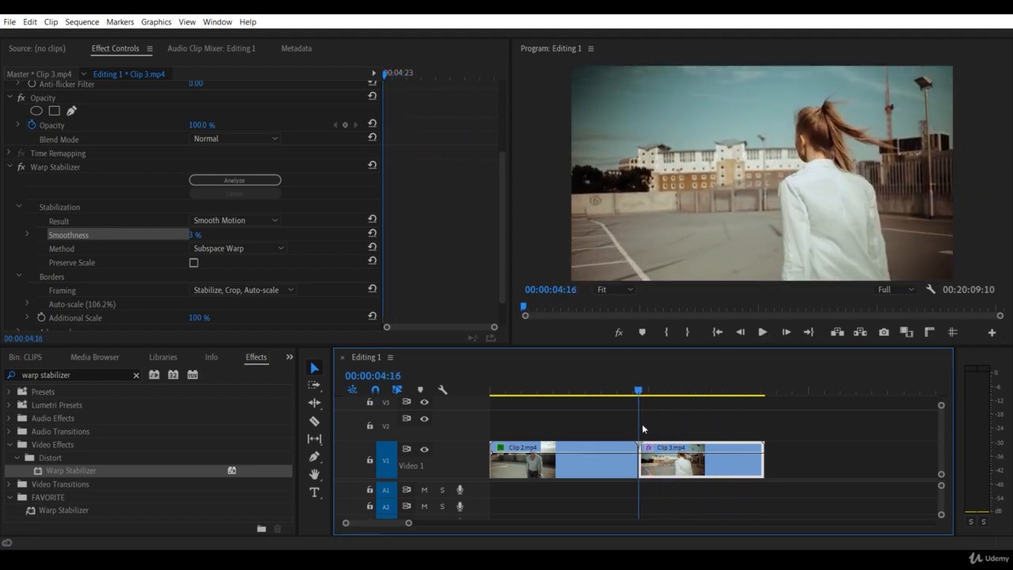
pyautogui.press('space')
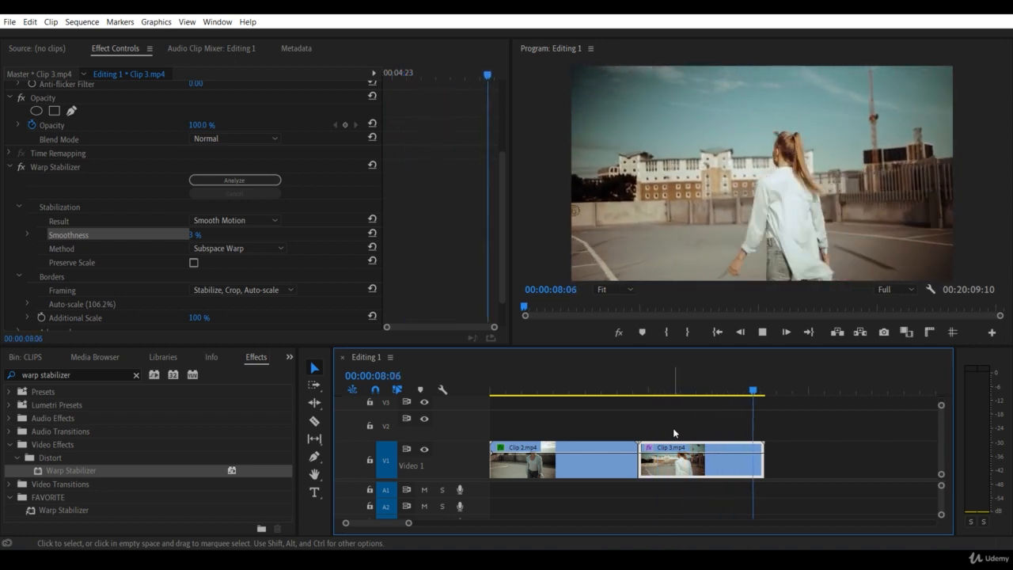
pyautogui.press('space')
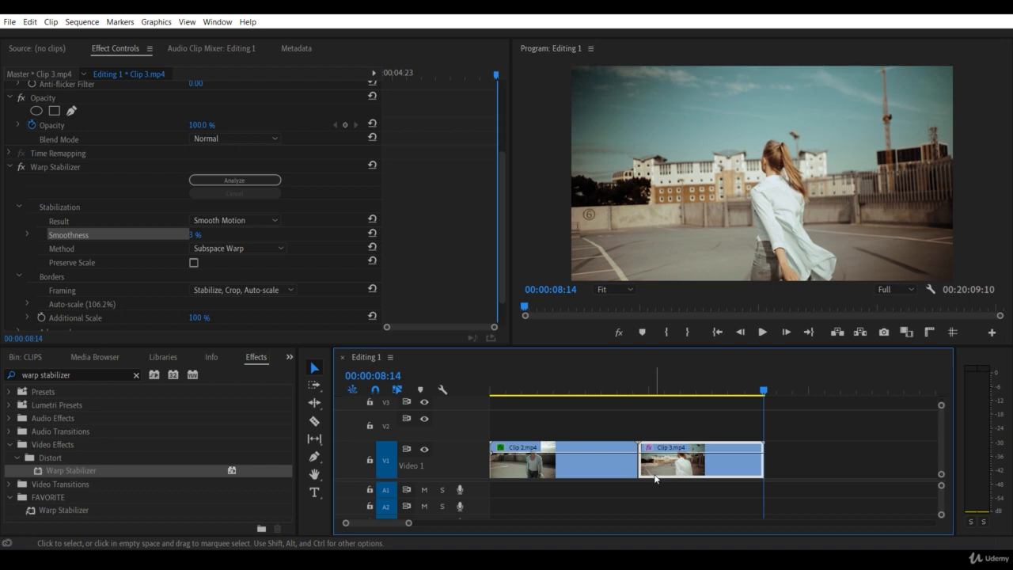
# Step: Clear the effects search and expand the Video Effects category to browse its subcategories
pyautogui.click(135, 376)
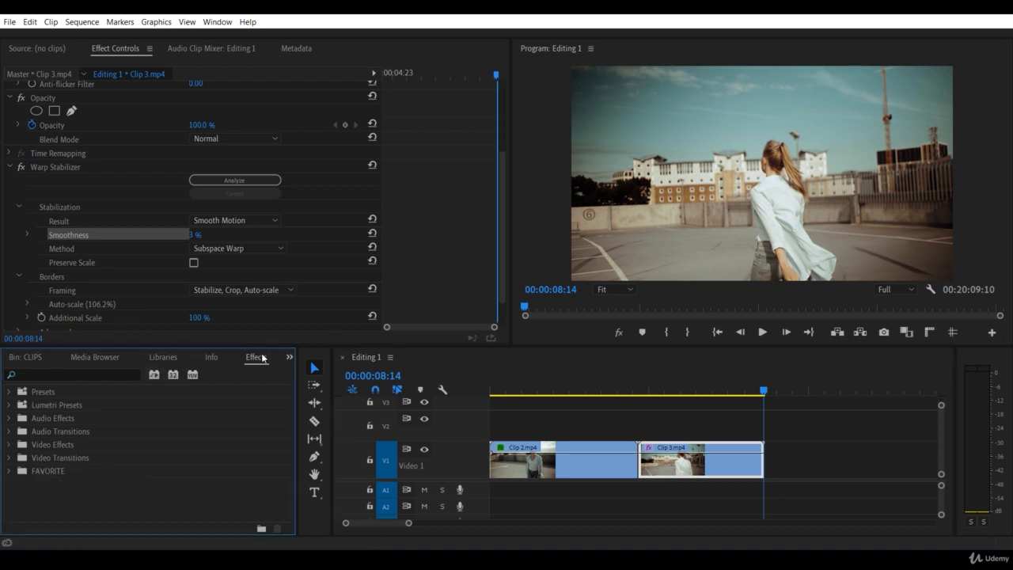
pyautogui.click(8, 445)
pyautogui.click(8, 446)
pyautogui.scroll(-1, 79, 451)
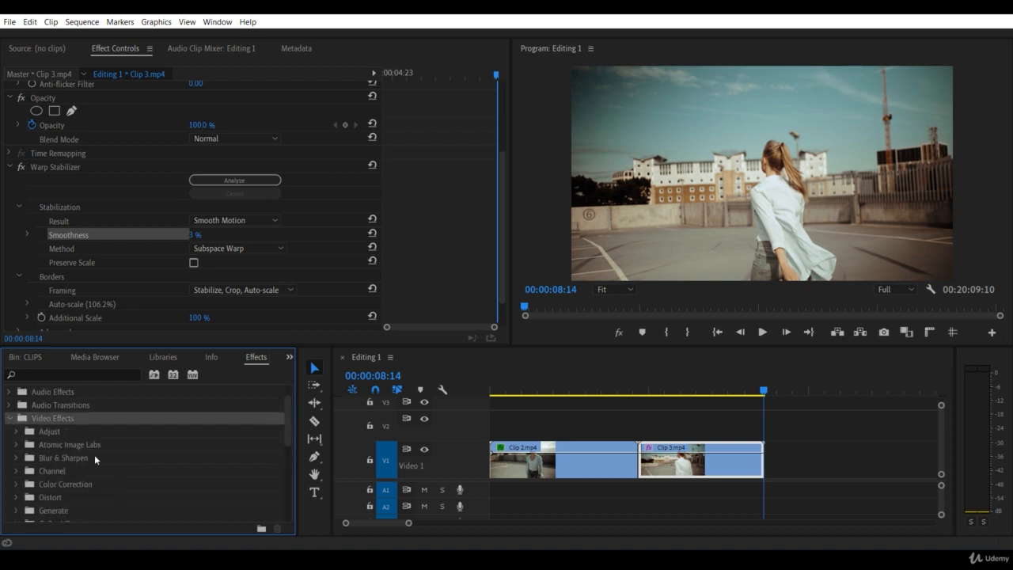
pyautogui.scroll(-1, 67, 424)
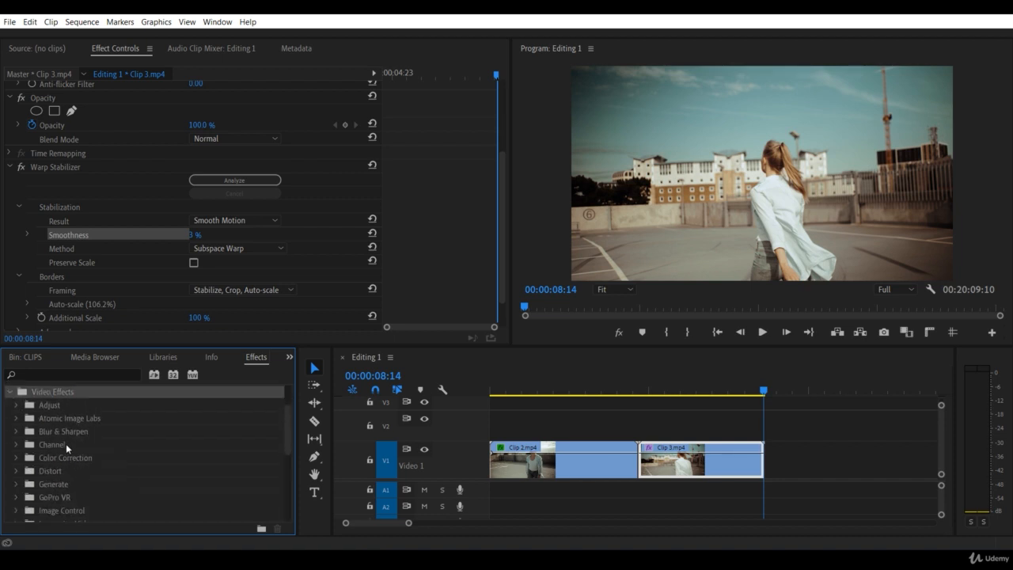
pyautogui.scroll(-1, 66, 443)
pyautogui.scroll(1, 59, 448)
# Step: Apply the Invert effect from the Channel category to Clip 3.mp4 and preview it at 00:00:05:09
pyautogui.click(16, 445)
pyautogui.scroll(-1, 96, 464)
pyautogui.scroll(-1, 96, 464)
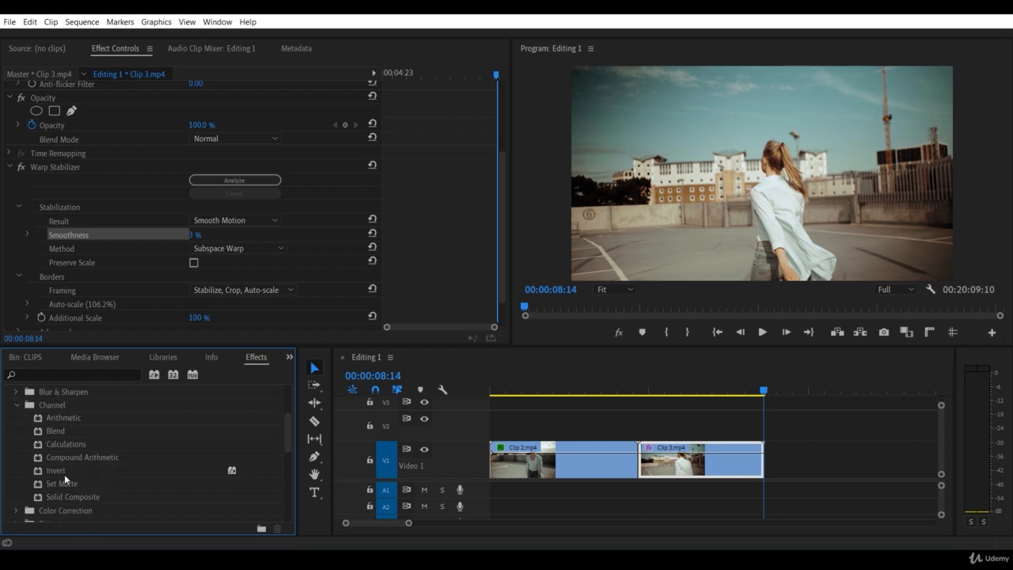
pyautogui.moveTo(58, 468); pyautogui.dragTo(681, 453)
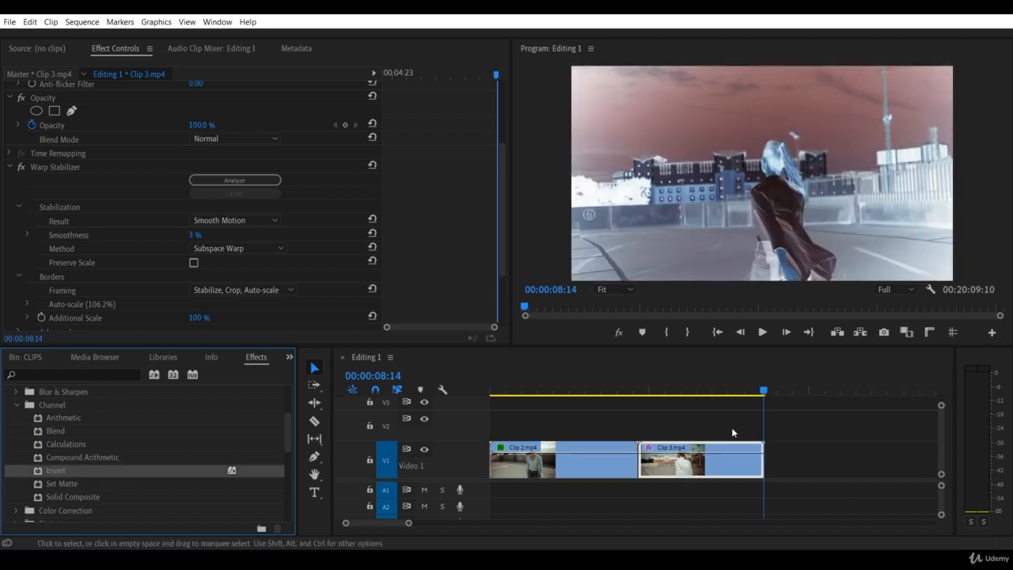
pyautogui.moveTo(727, 391); pyautogui.dragTo(662, 391)
pyautogui.scroll(-3, 457, 247)
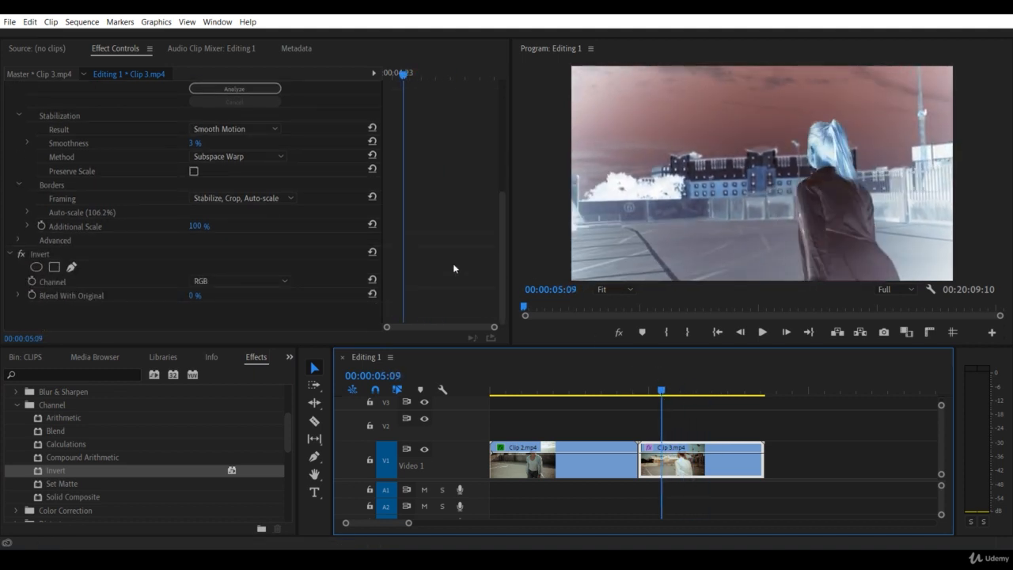